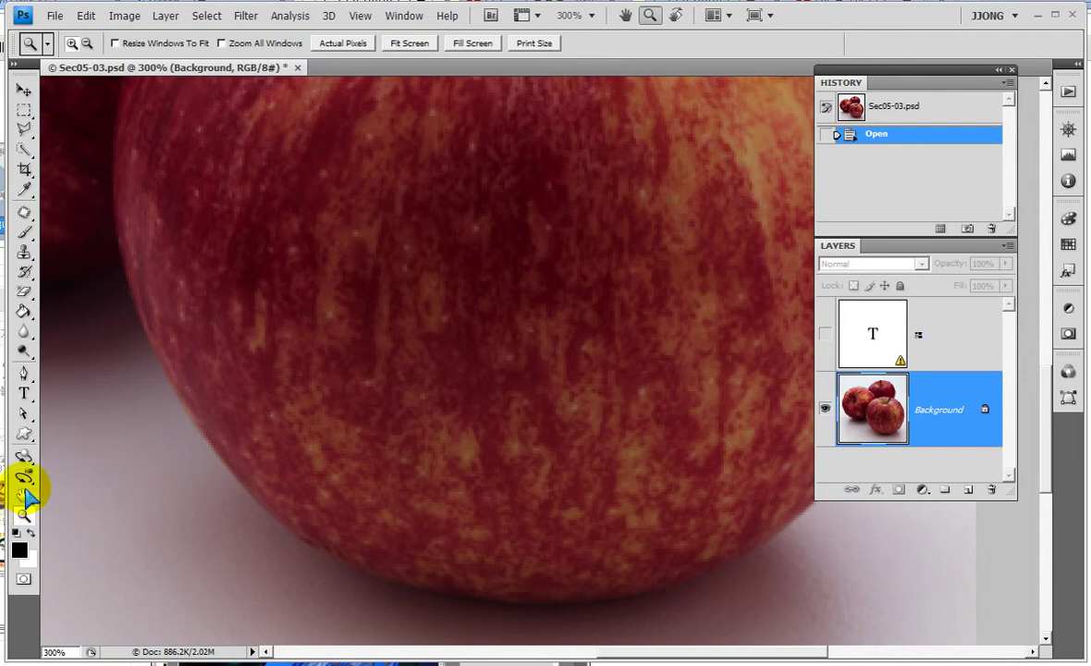
# Zoom to about 163% and pan until the front apple is centred in the window.
pyautogui.moveTo(450, 288); pyautogui.dragTo(387, 324)
pyautogui.doubleClick(24, 516)
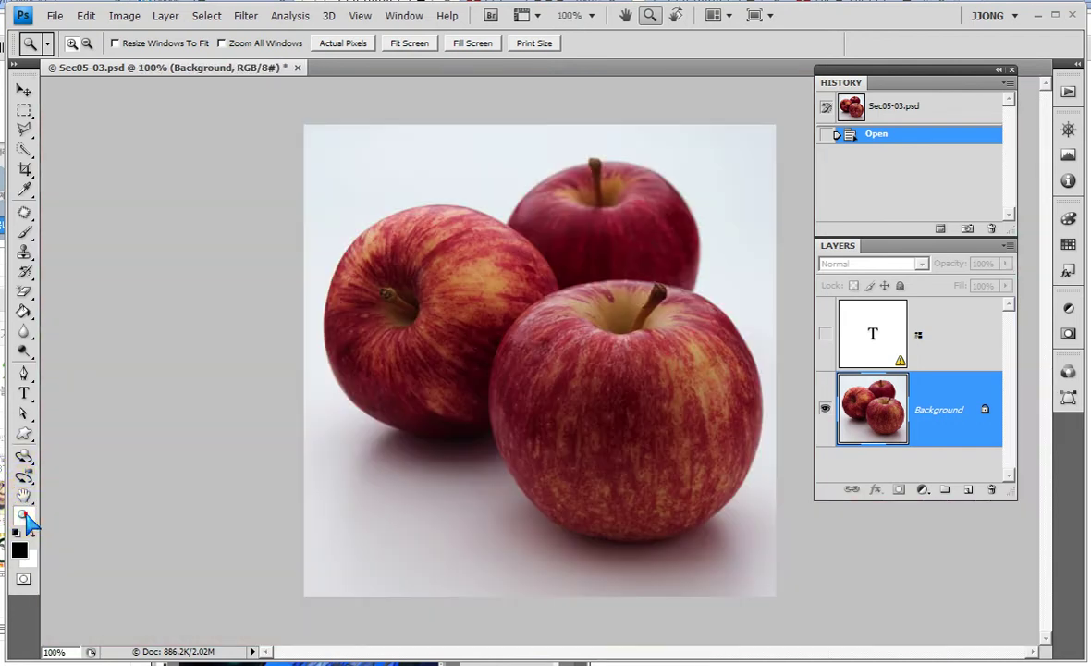
pyautogui.click(499, 273)
pyautogui.moveTo(774, 578); pyautogui.dragTo(800, 563)
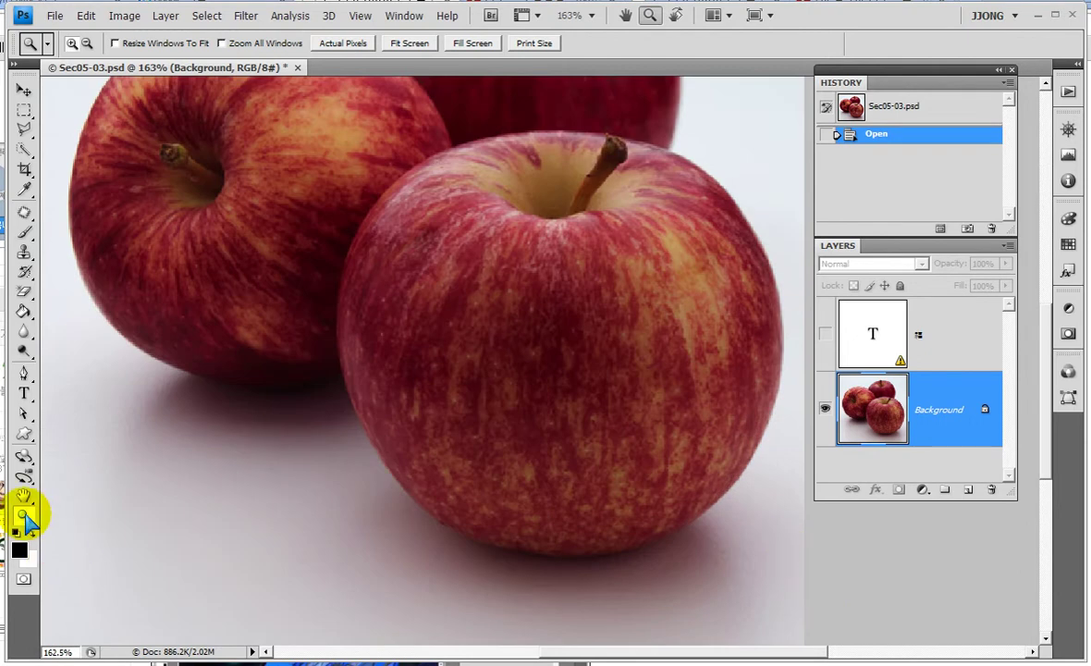
pyautogui.click(24, 495)
pyautogui.moveTo(472, 381); pyautogui.dragTo(415, 379)
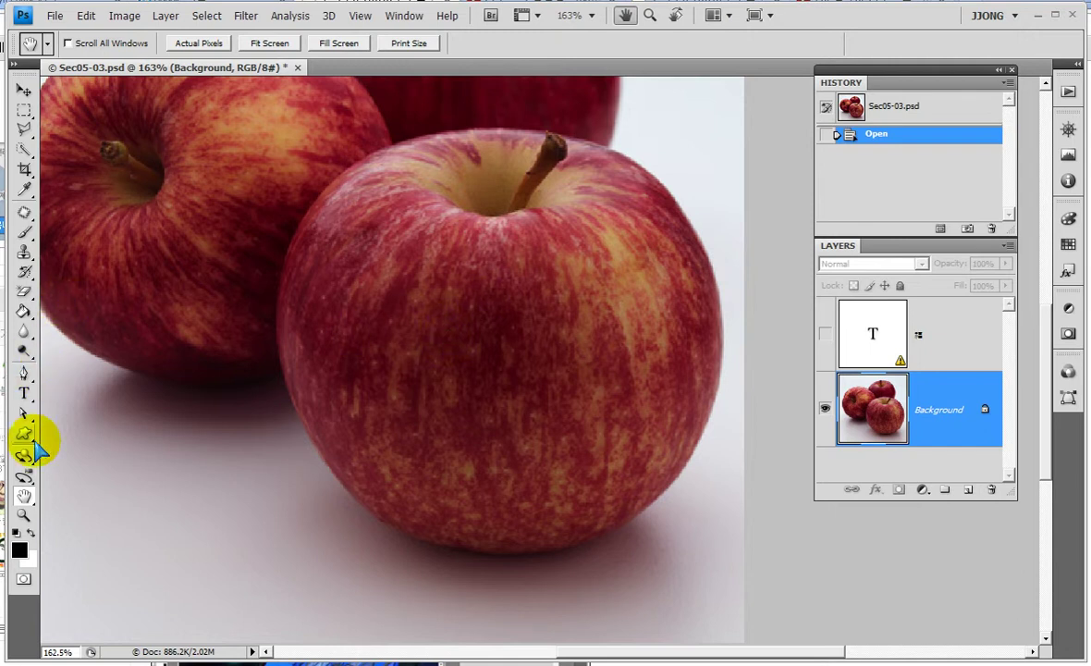
# Make white the foreground colour, revert the document and hide the 福 example text layer.
pyautogui.click(30, 533)
pyautogui.click(25, 417)
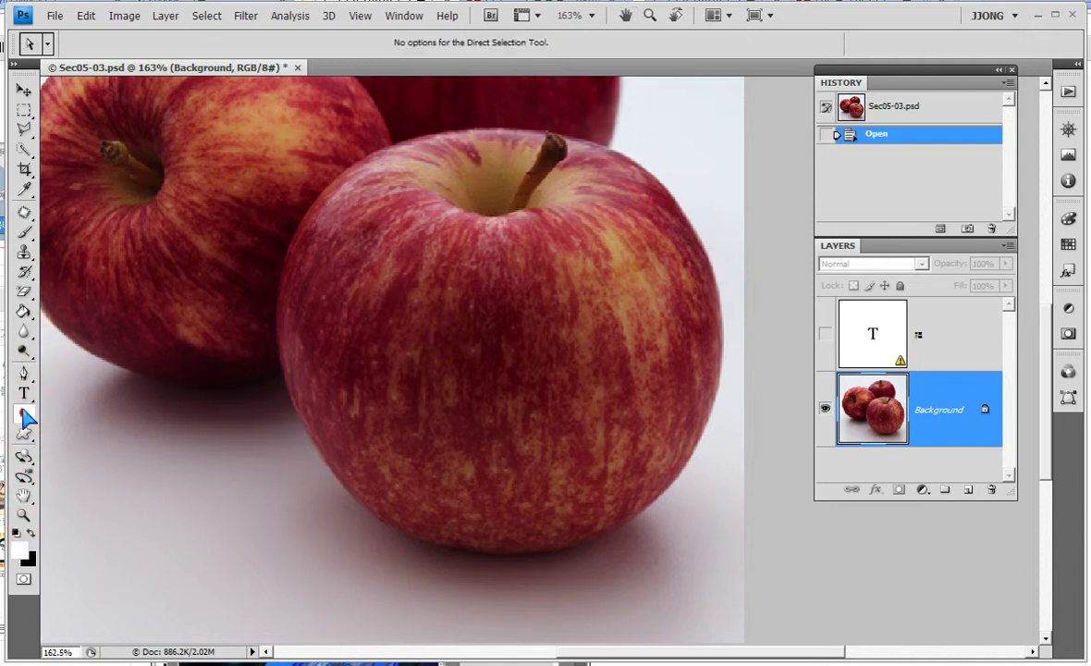
pyautogui.click(24, 394)
pyautogui.click(407, 396)
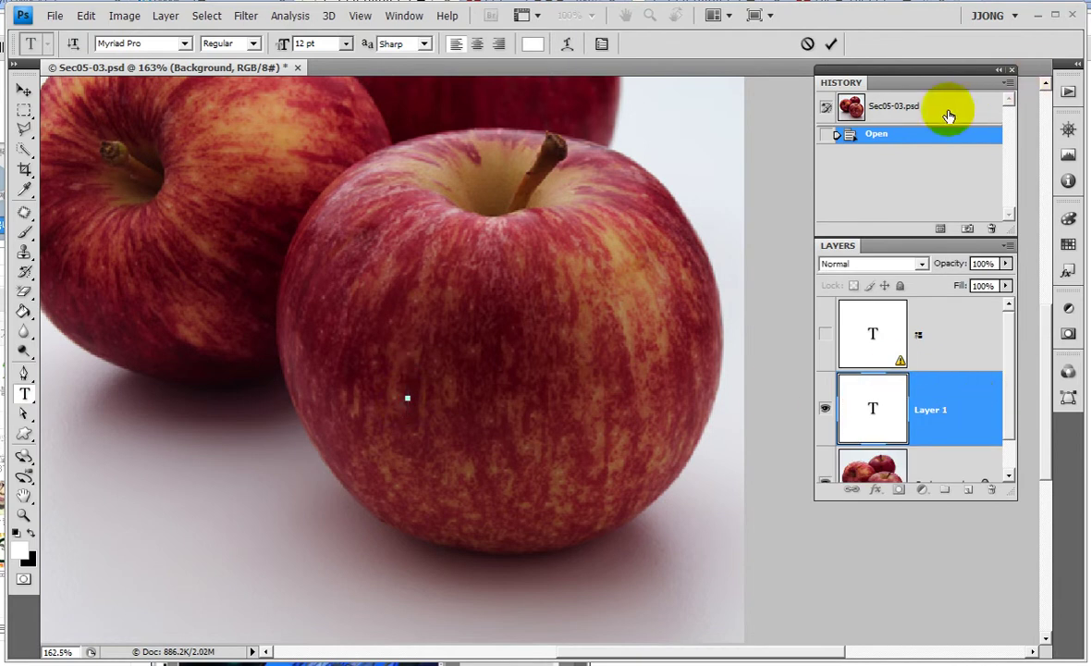
pyautogui.click(949, 108)
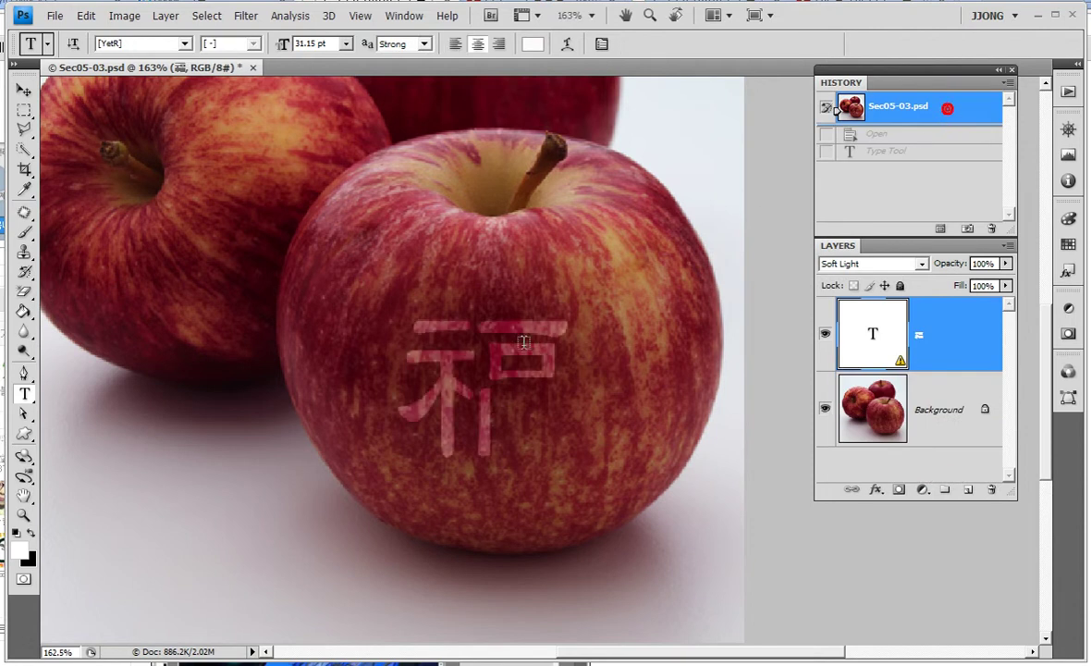
pyautogui.click(824, 333)
# Type '축 합격' as a new white text layer on the apple and commit it.
pyautogui.click(493, 294)
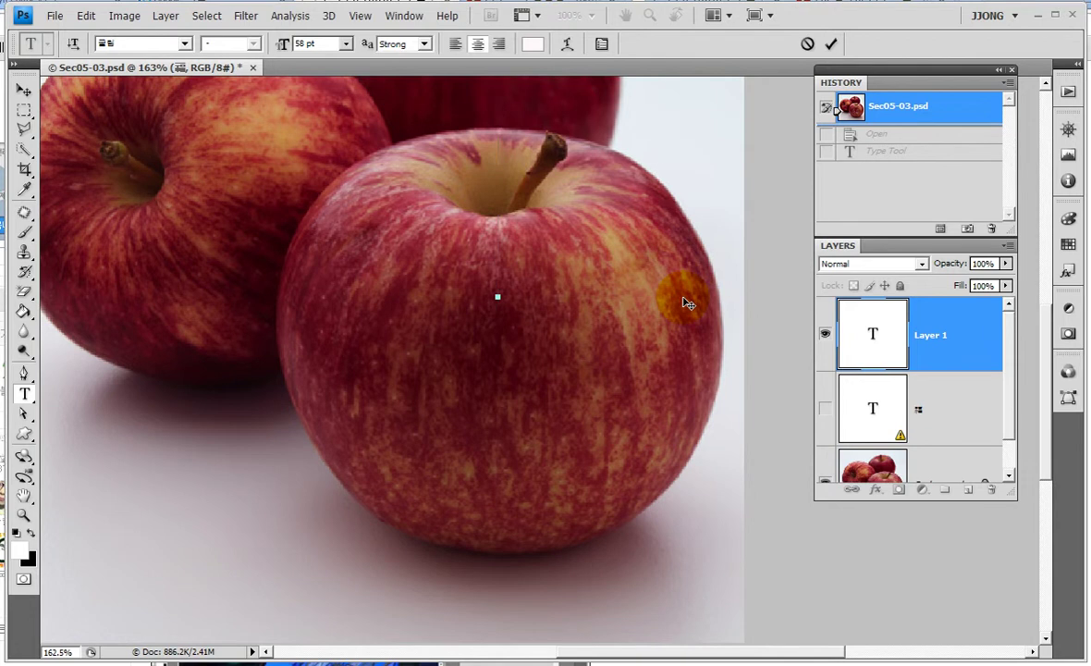
pyautogui.write('ㅊㅜㄱ하')
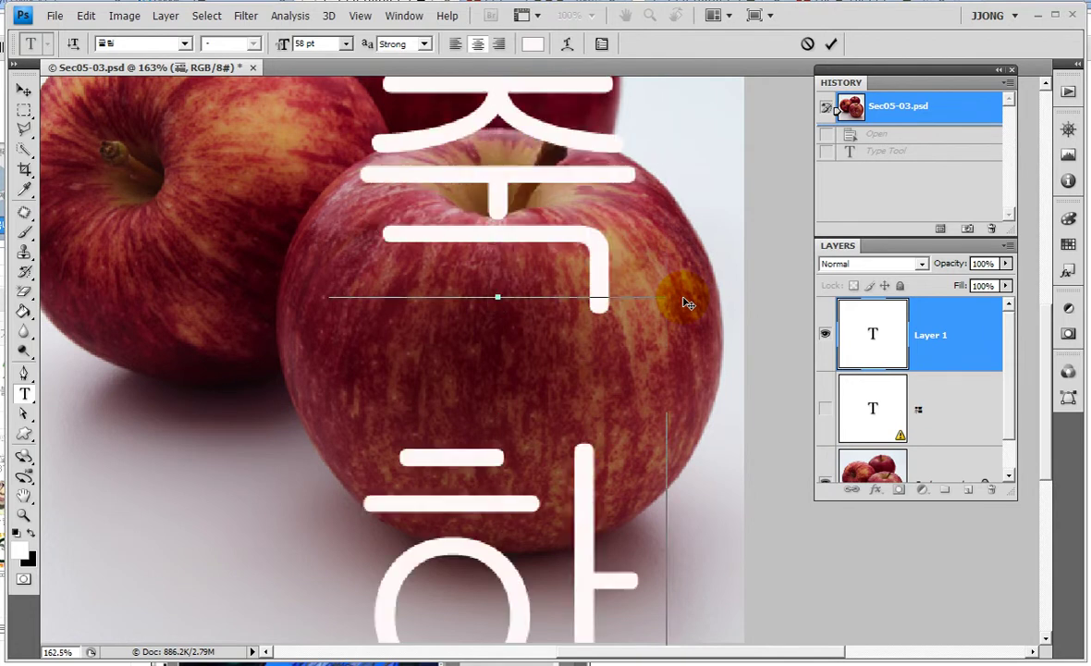
pyautogui.write('ㄱㅕㄹ')
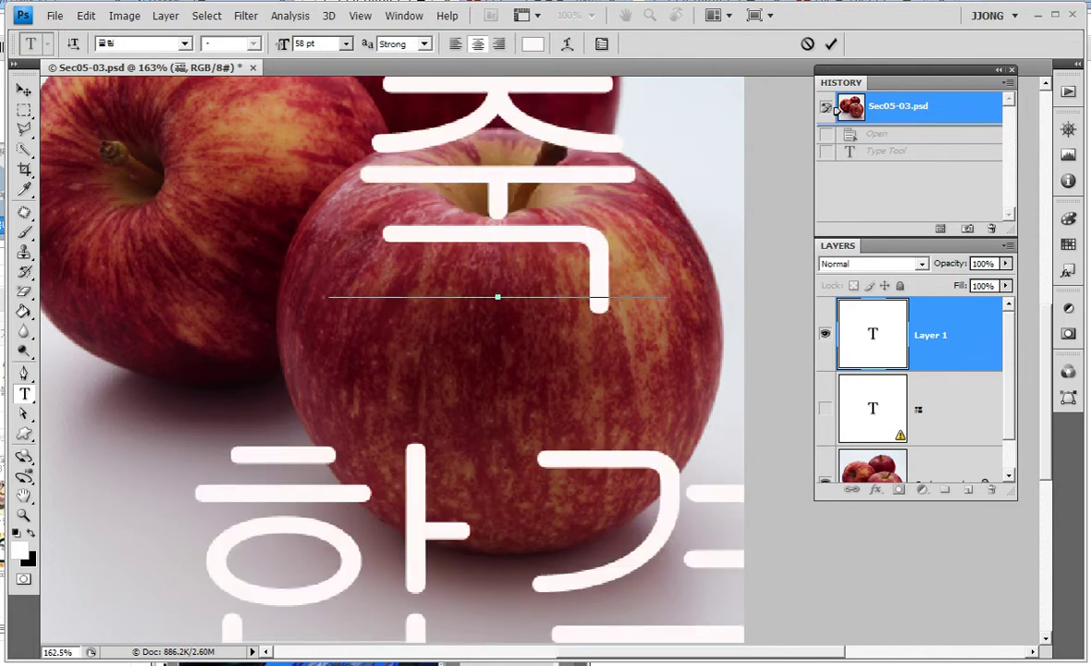
pyautogui.click(23, 89)
# Set the 축 합격 text to 맑은 고딕 Bold at 24 pt.
pyautogui.click(25, 394)
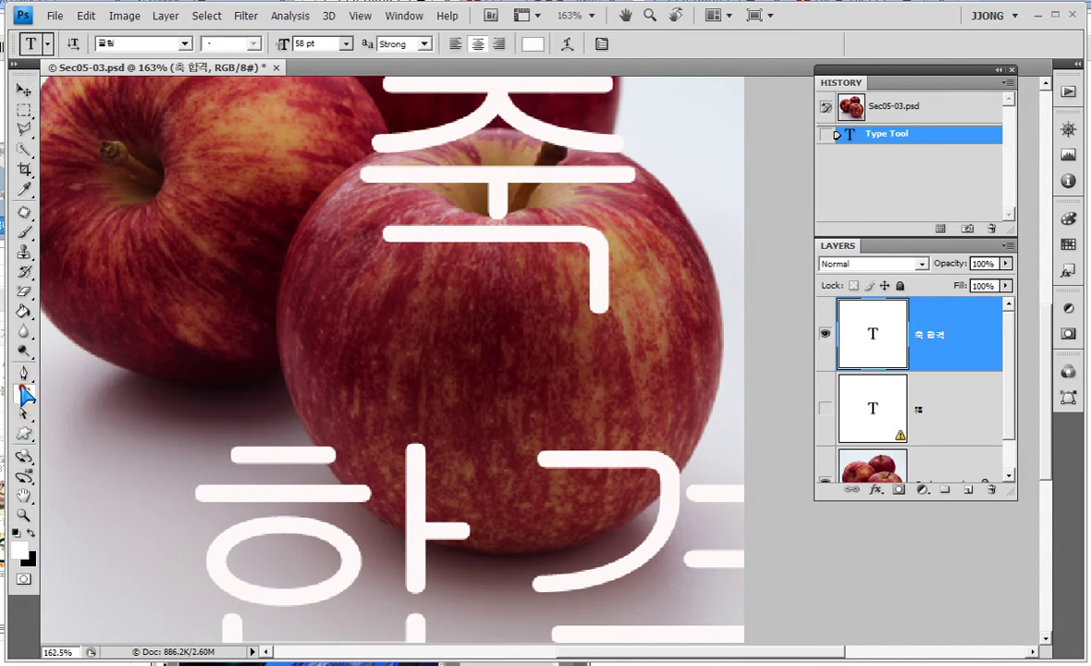
pyautogui.click(25, 393)
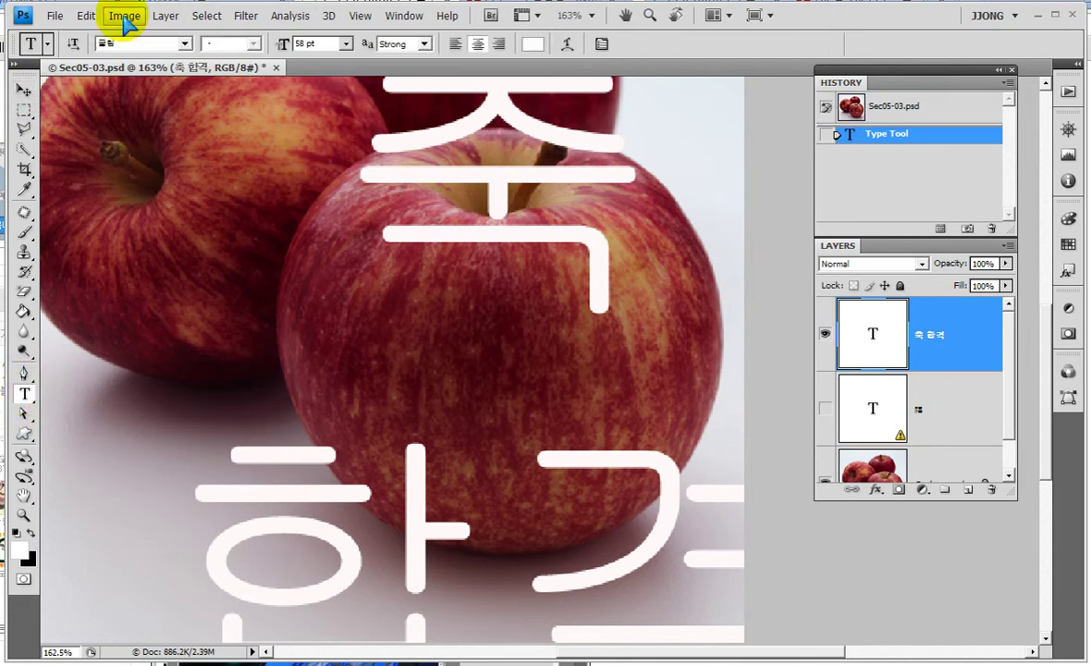
pyautogui.click(344, 43)
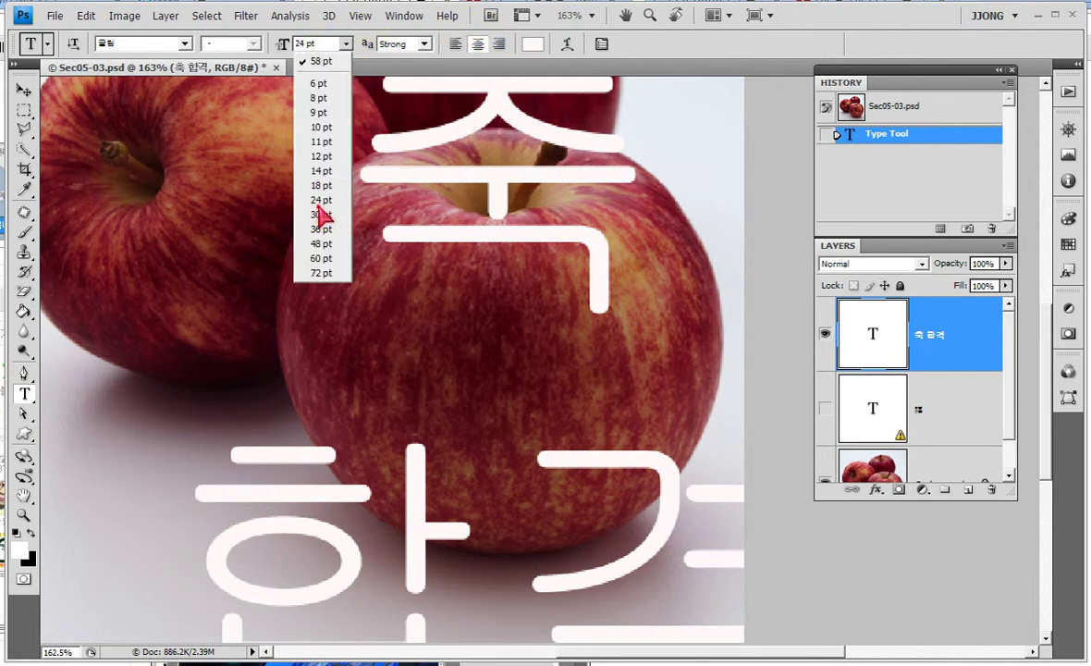
pyautogui.click(321, 200)
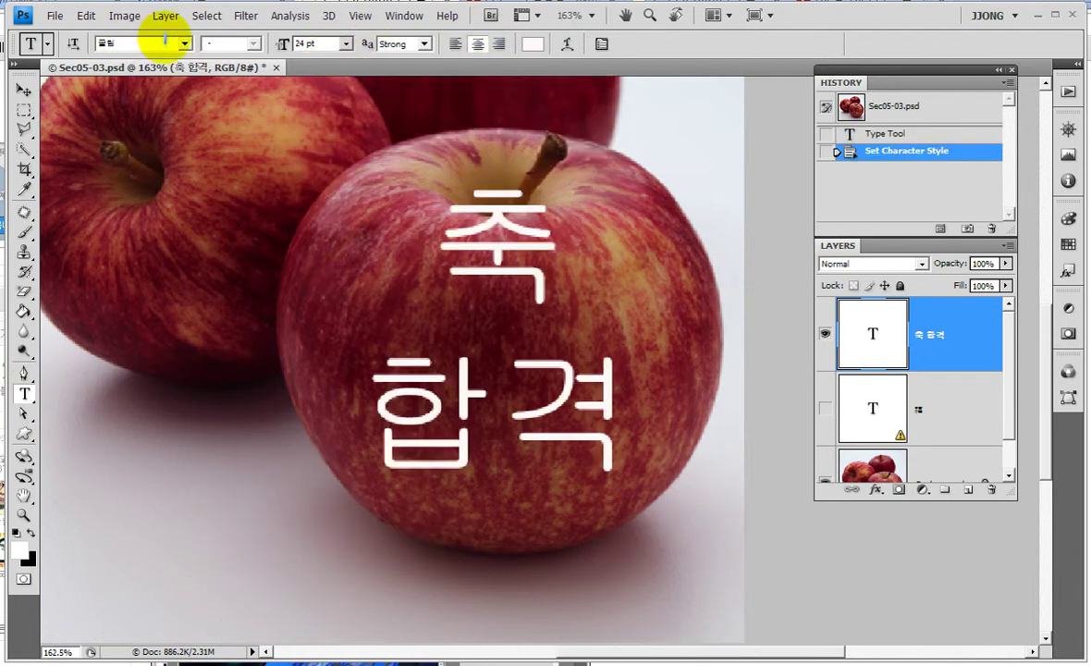
pyautogui.click(184, 44)
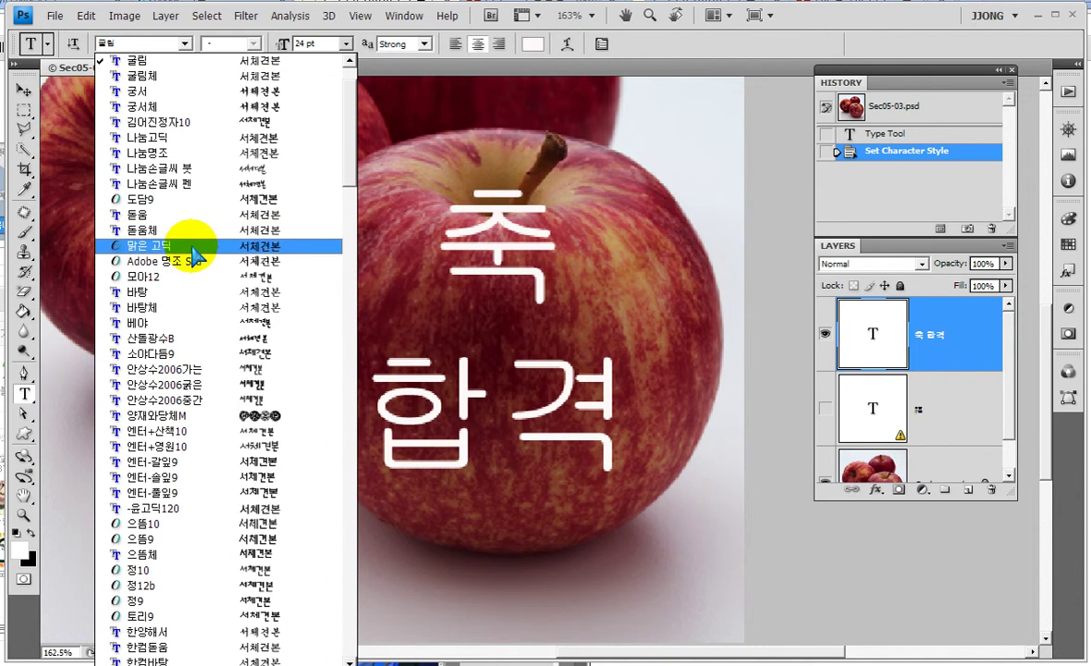
pyautogui.click(152, 245)
pyautogui.click(252, 44)
pyautogui.click(226, 76)
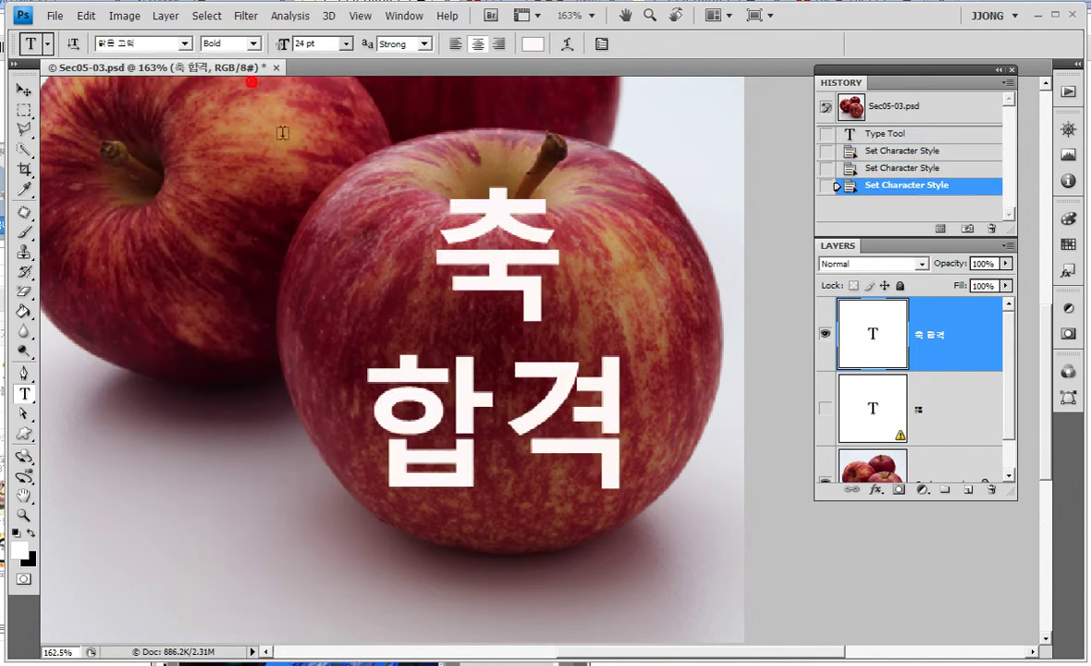
# Reduce the text to 20 pt and move it down onto the apple's centre.
pyautogui.click(315, 43)
pyautogui.click(140, 44)
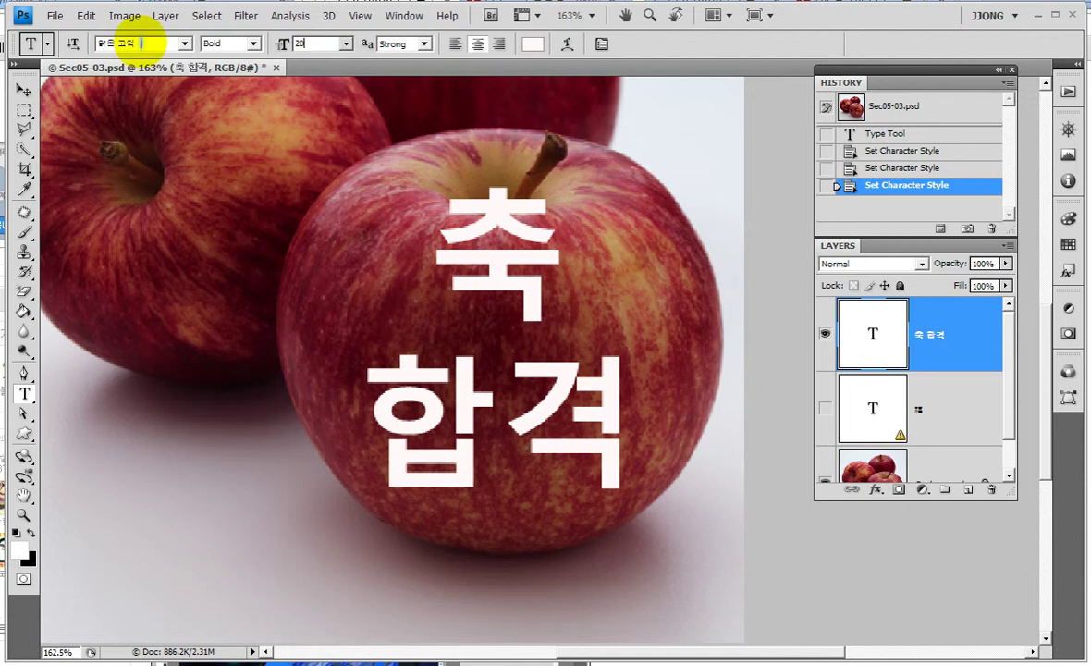
pyautogui.click(24, 90)
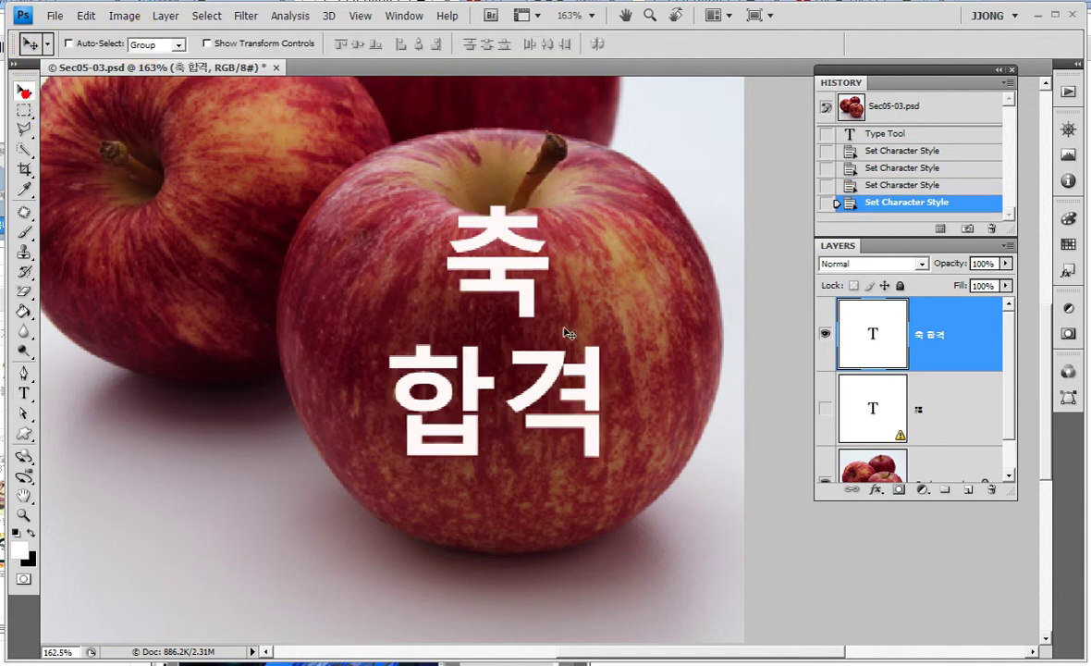
pyautogui.moveTo(515, 293); pyautogui.dragTo(528, 328)
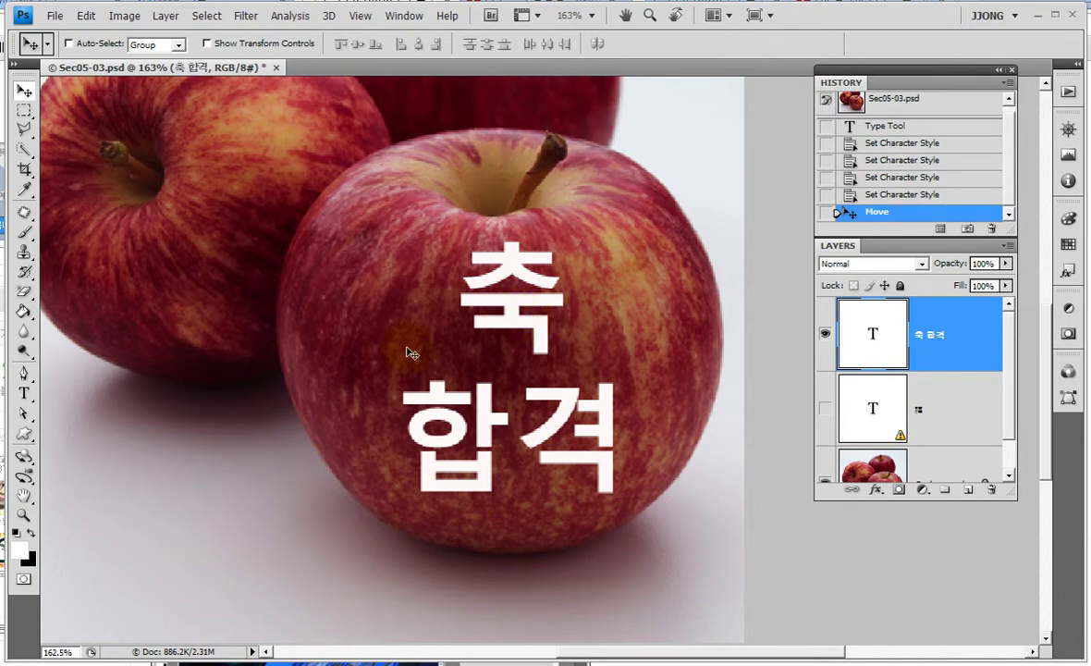
# In Warp Text, try the Inflate, Bulge and Squeeze warp styles.
pyautogui.click(24, 393)
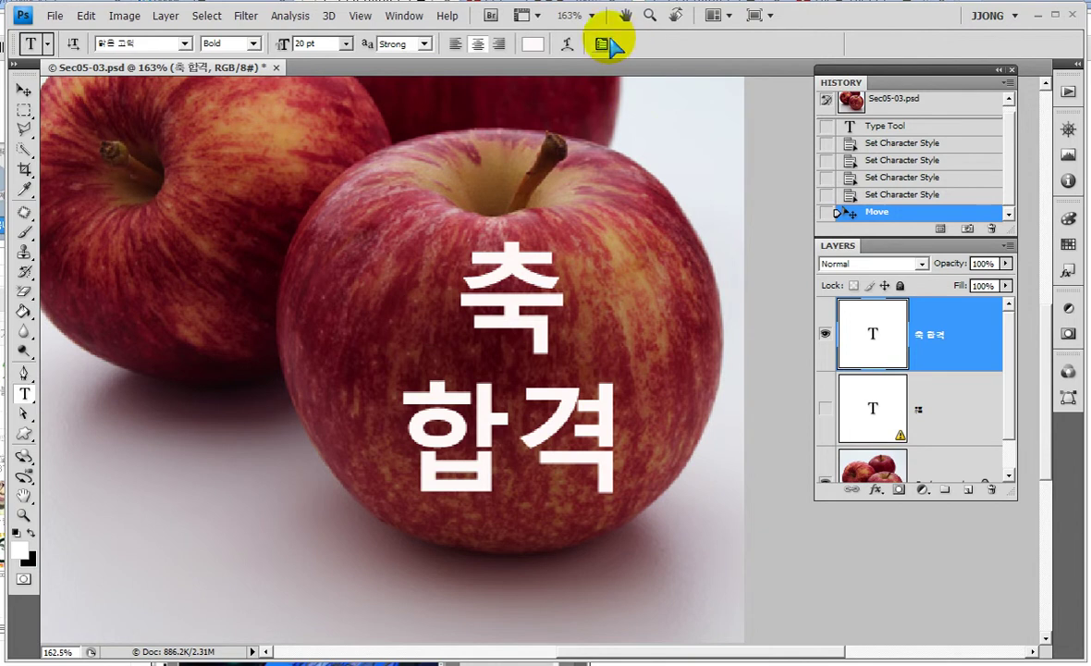
pyautogui.click(566, 44)
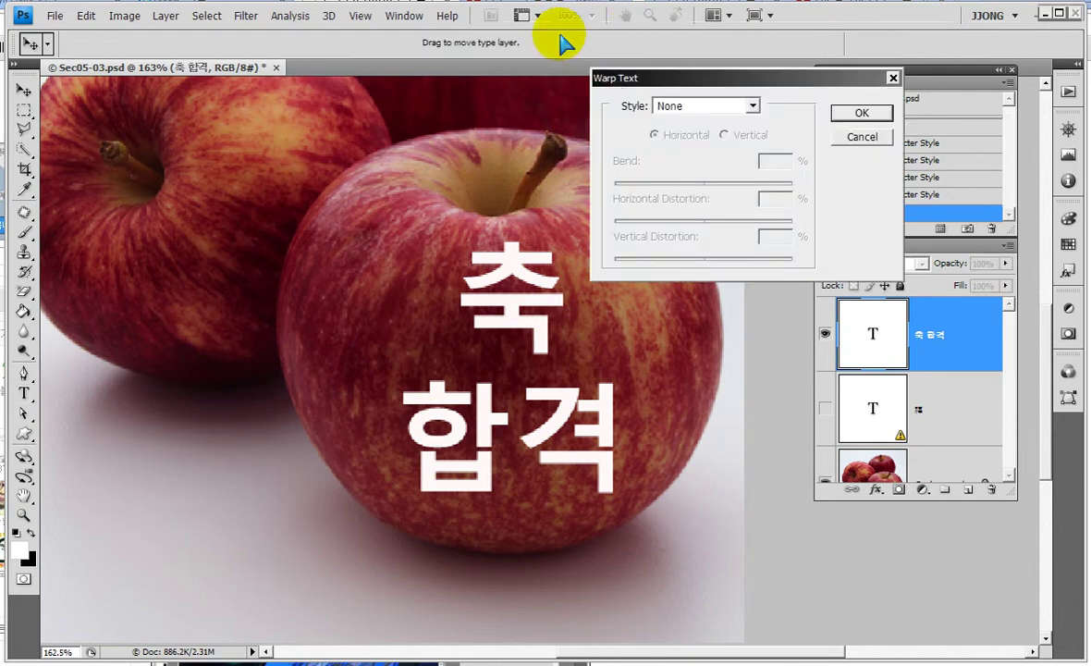
pyautogui.click(736, 106)
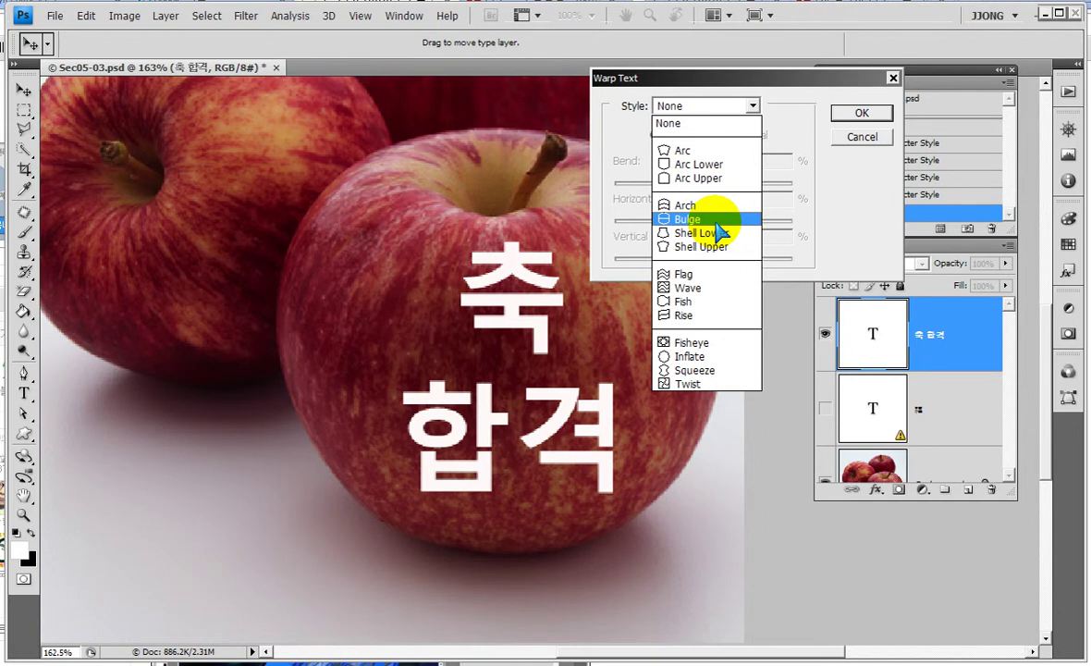
pyautogui.click(708, 359)
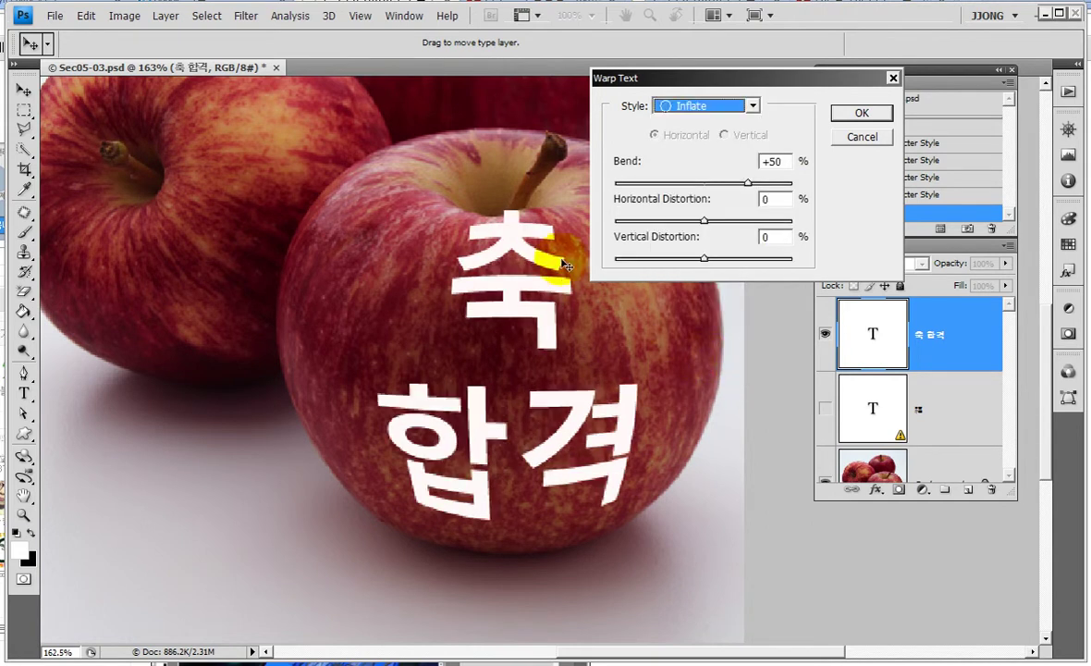
pyautogui.click(751, 105)
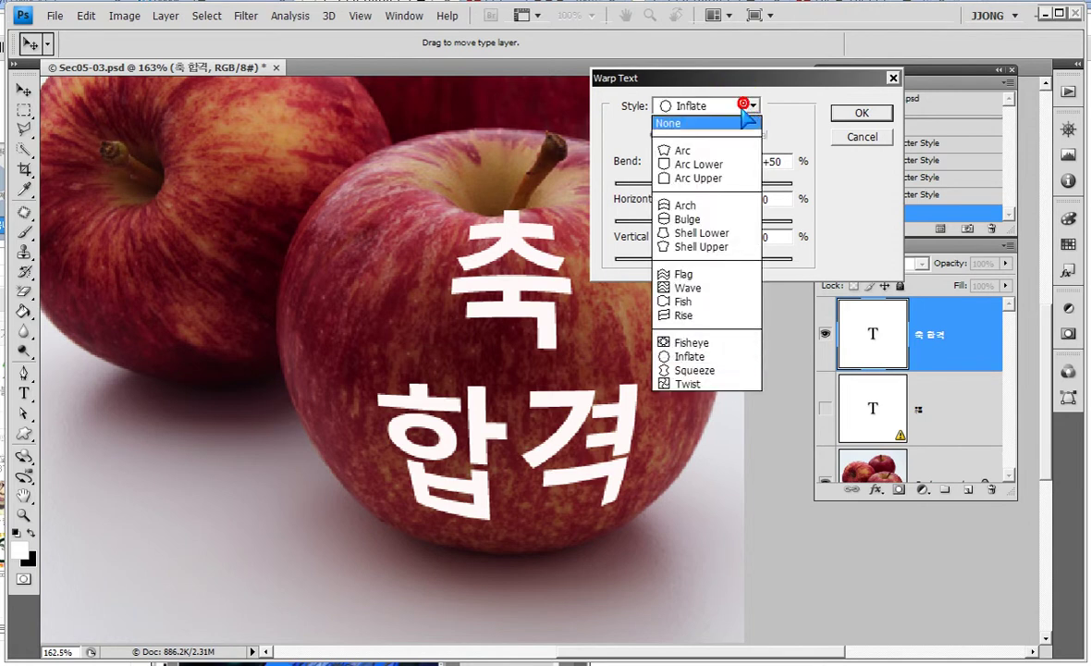
pyautogui.click(706, 220)
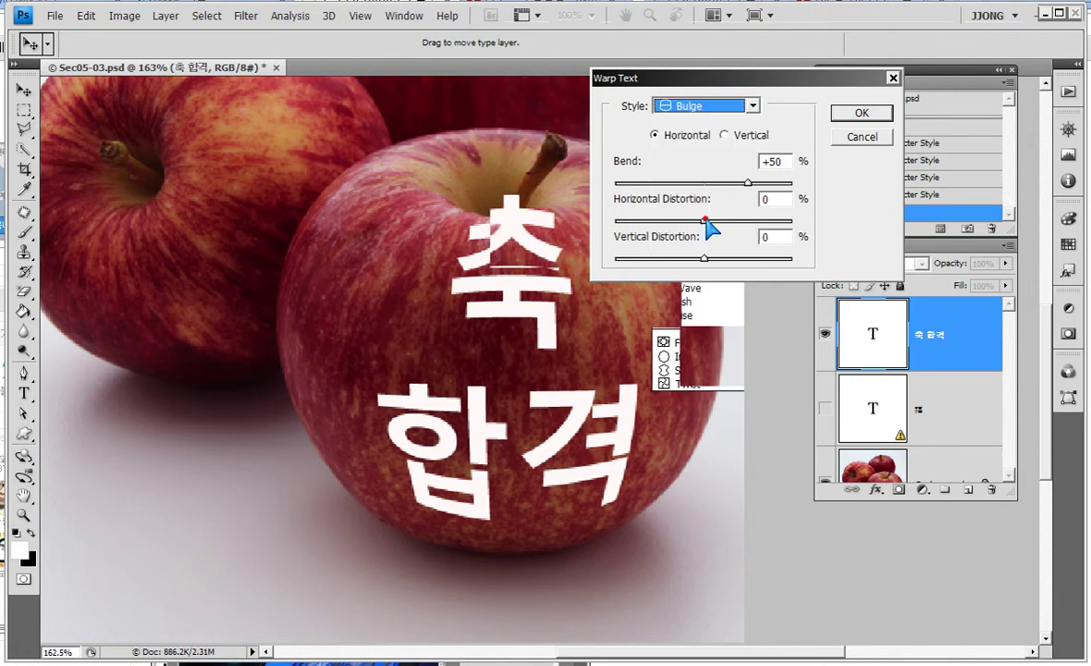
pyautogui.click(751, 106)
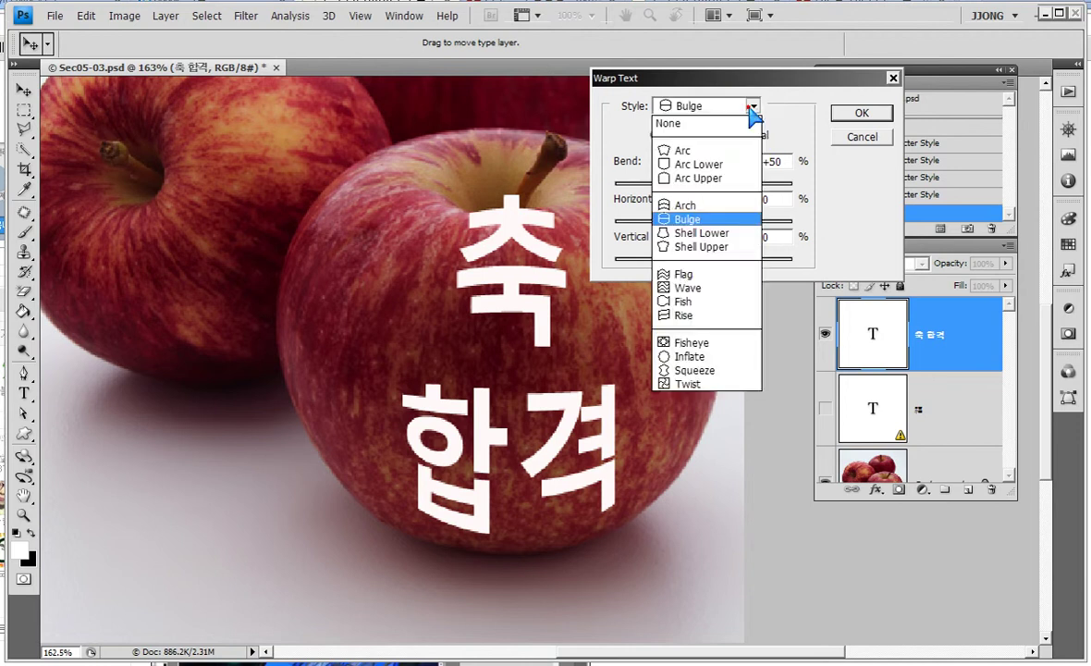
pyautogui.click(717, 371)
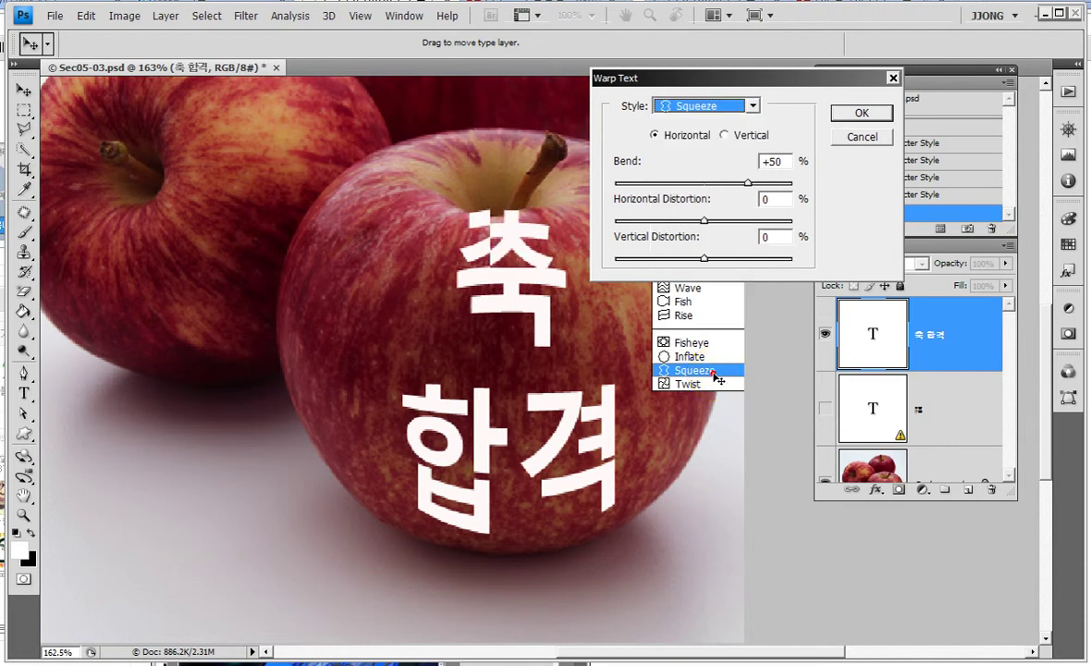
# After testing Squeeze at about -29 bend, apply Inflate with a +20 bend.
pyautogui.click(668, 183)
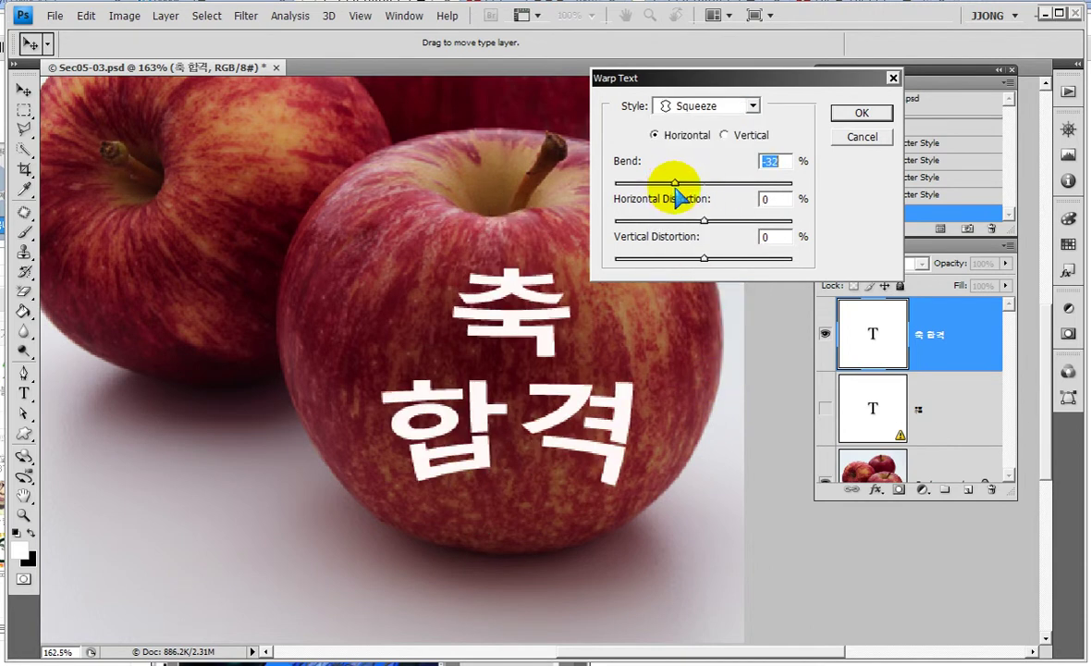
pyautogui.moveTo(667, 183); pyautogui.dragTo(678, 183)
pyautogui.click(752, 105)
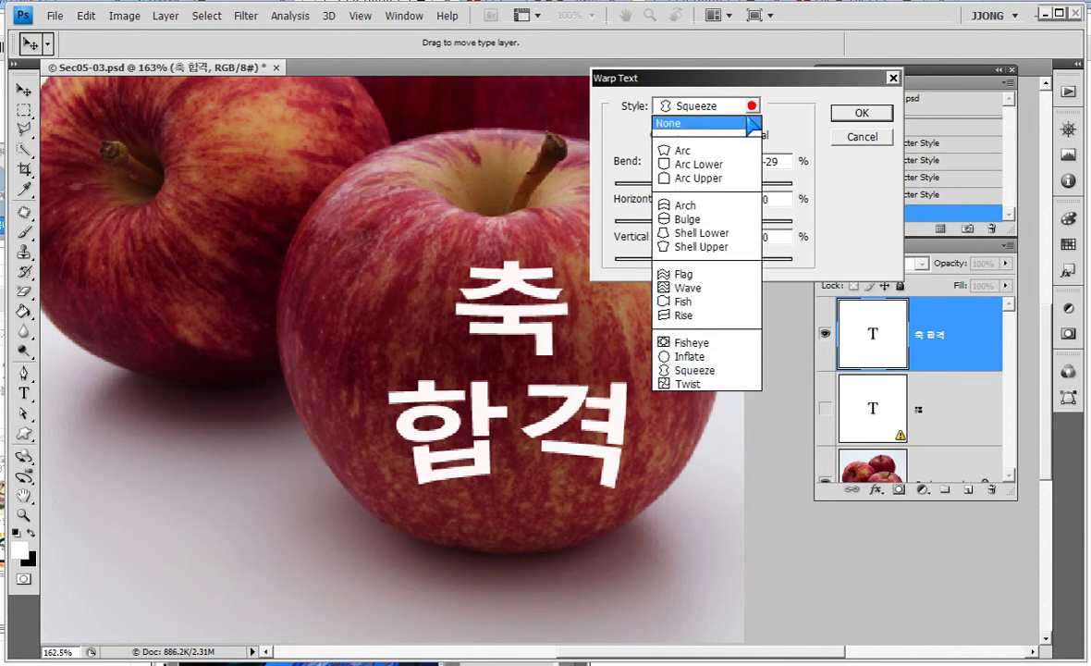
pyautogui.click(684, 355)
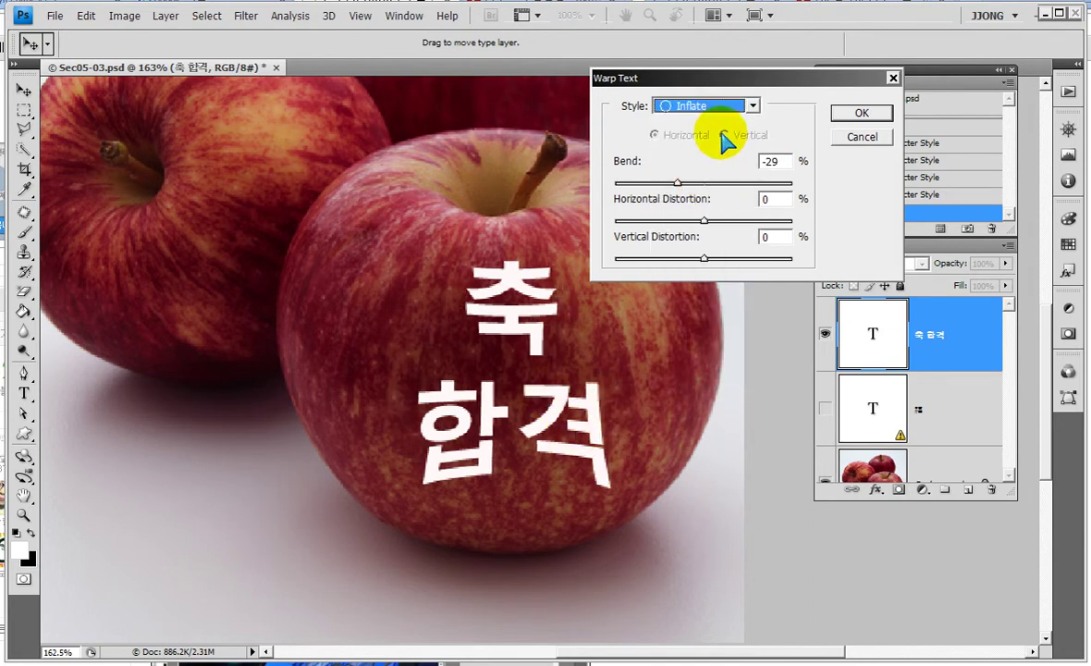
pyautogui.click(714, 183)
pyautogui.moveTo(714, 183); pyautogui.dragTo(721, 183)
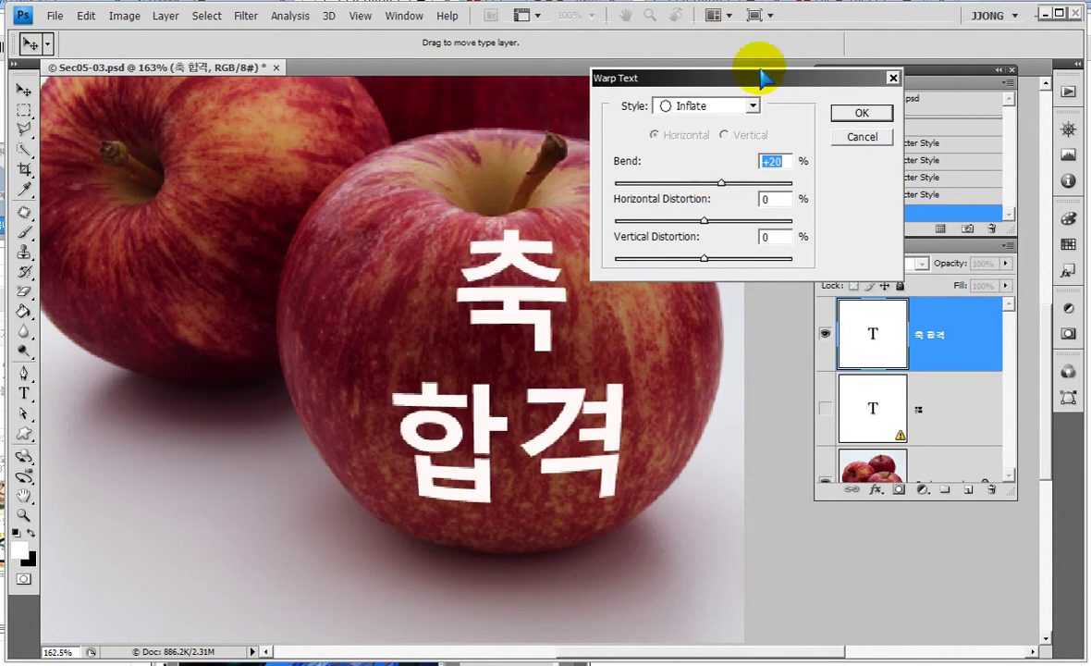
pyautogui.moveTo(761, 76); pyautogui.dragTo(781, 78)
pyautogui.click(871, 111)
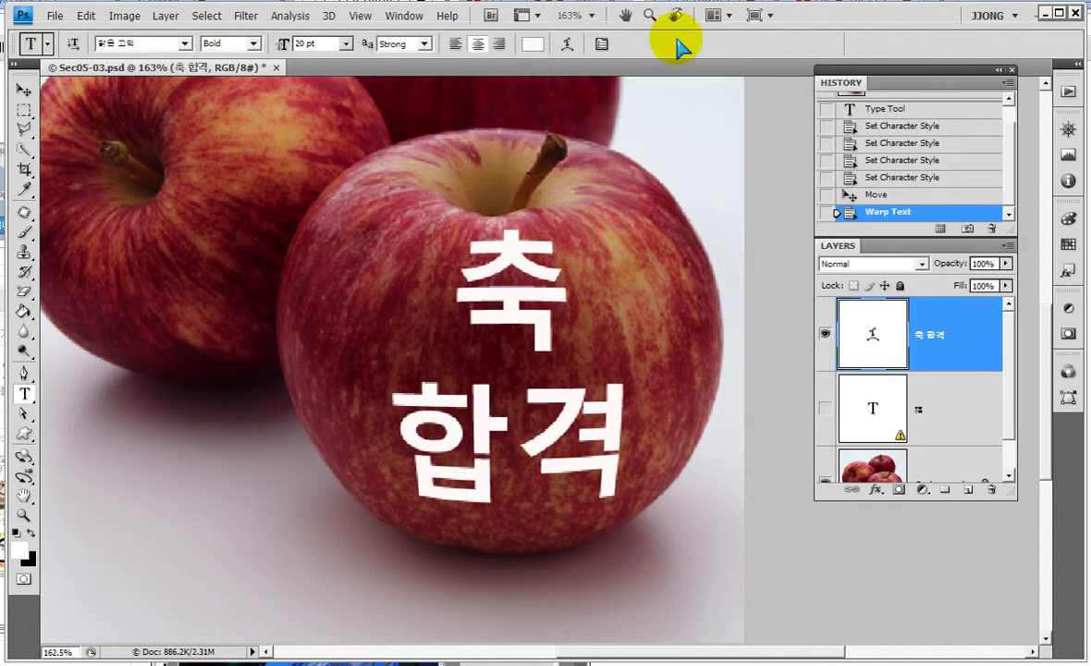
# Set leading to 22 pt in the Character panel, dismissing the out-of-range 5000 warning.
pyautogui.click(601, 44)
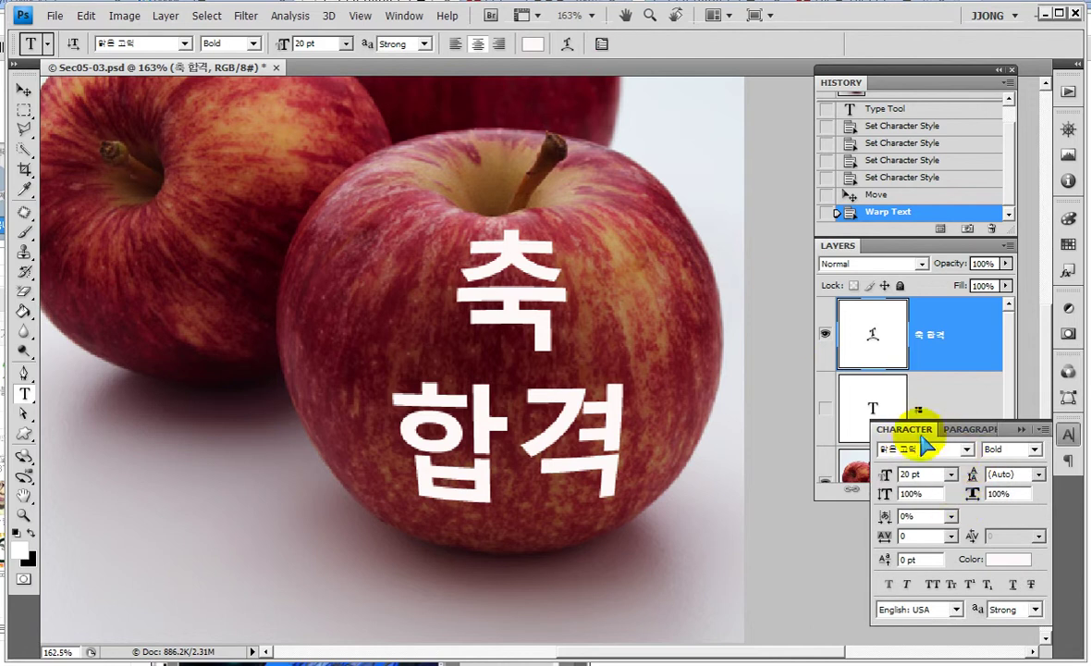
pyautogui.click(1006, 473)
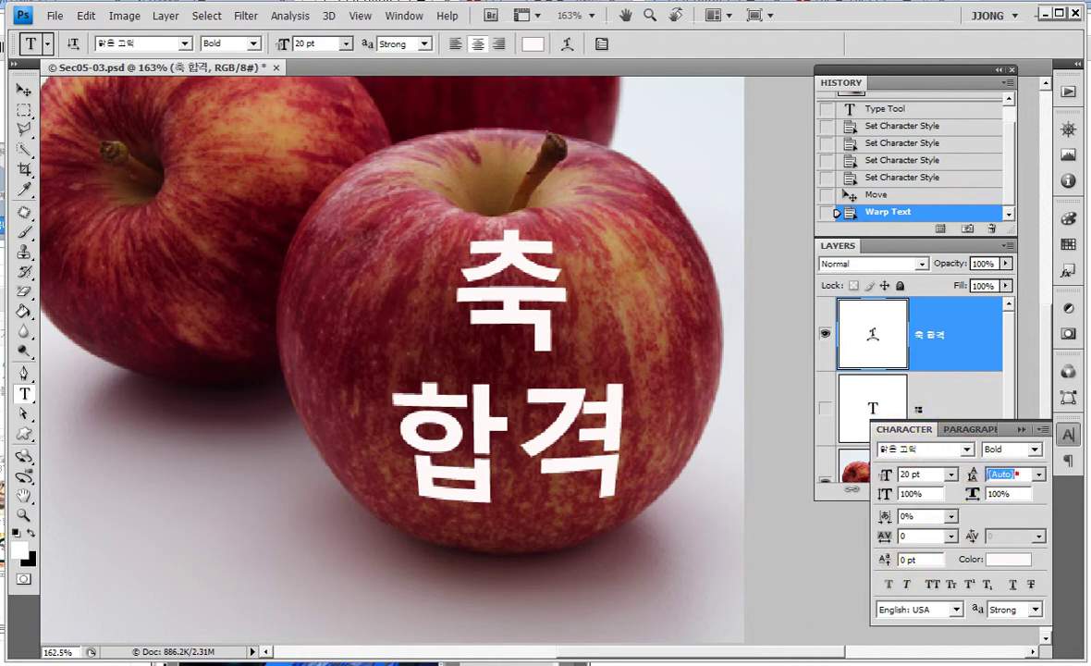
pyautogui.write('20')
pyautogui.press('Return')
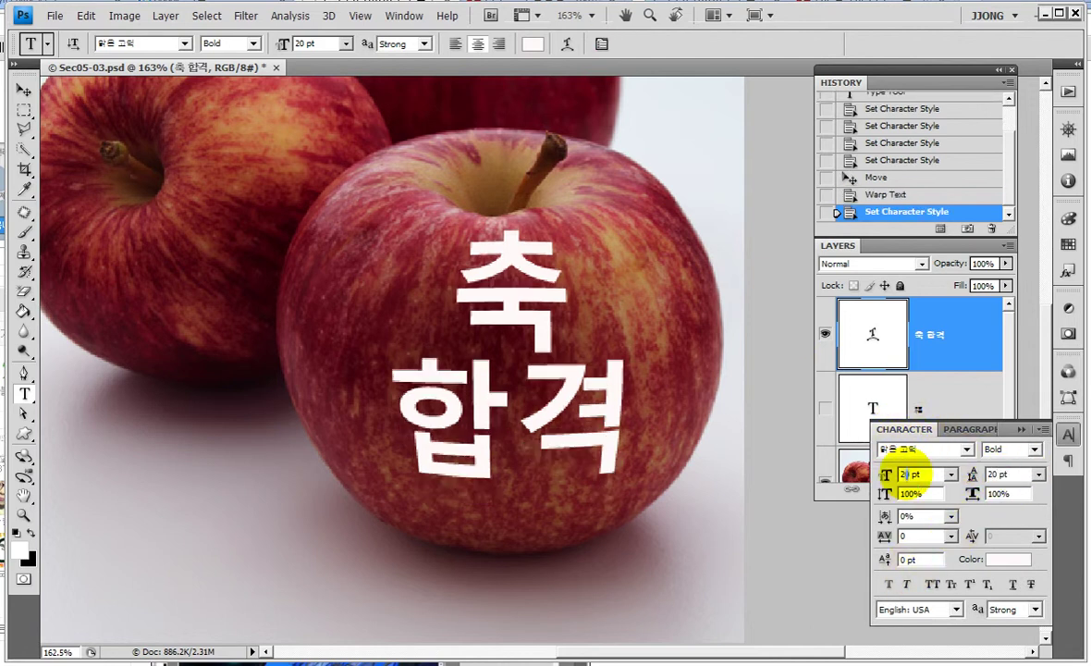
pyautogui.write('5000')
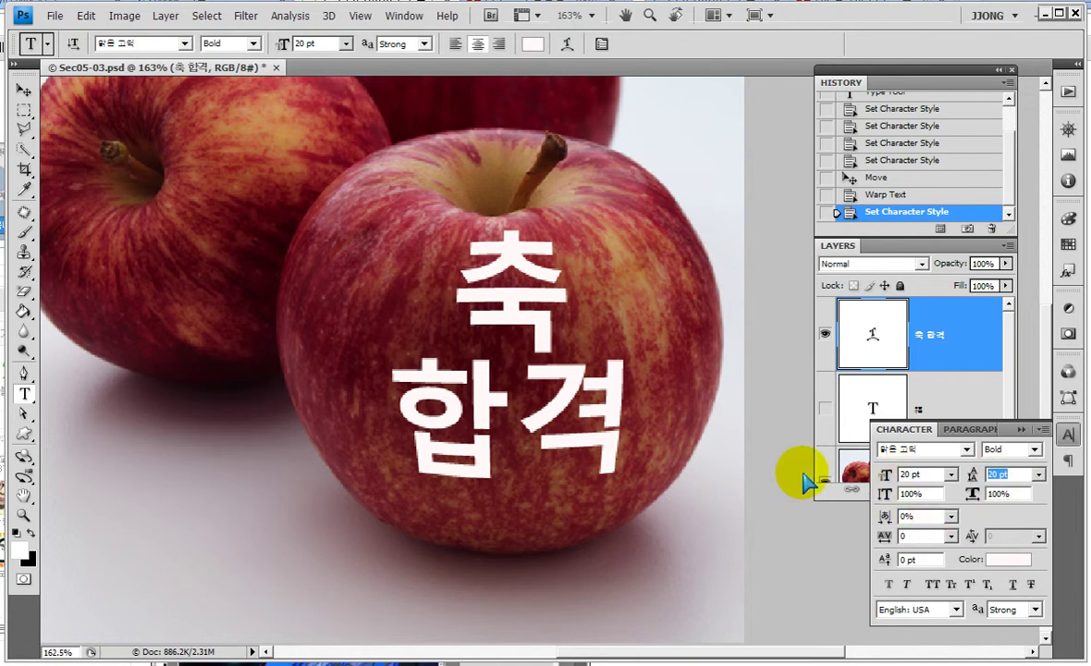
pyautogui.press('Return')
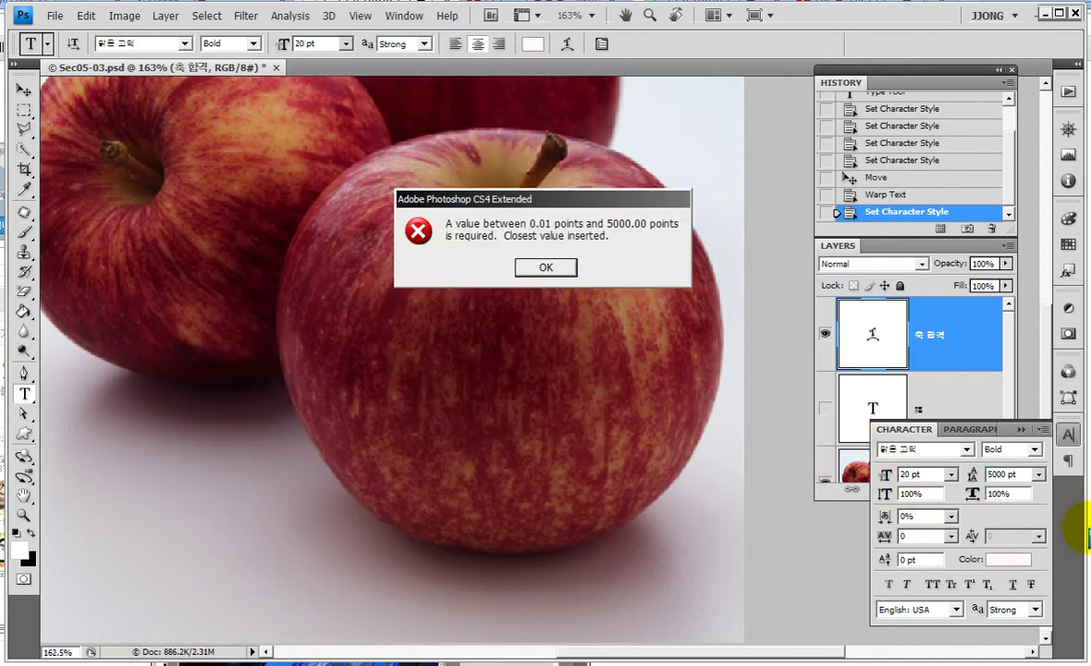
pyautogui.click(536, 268)
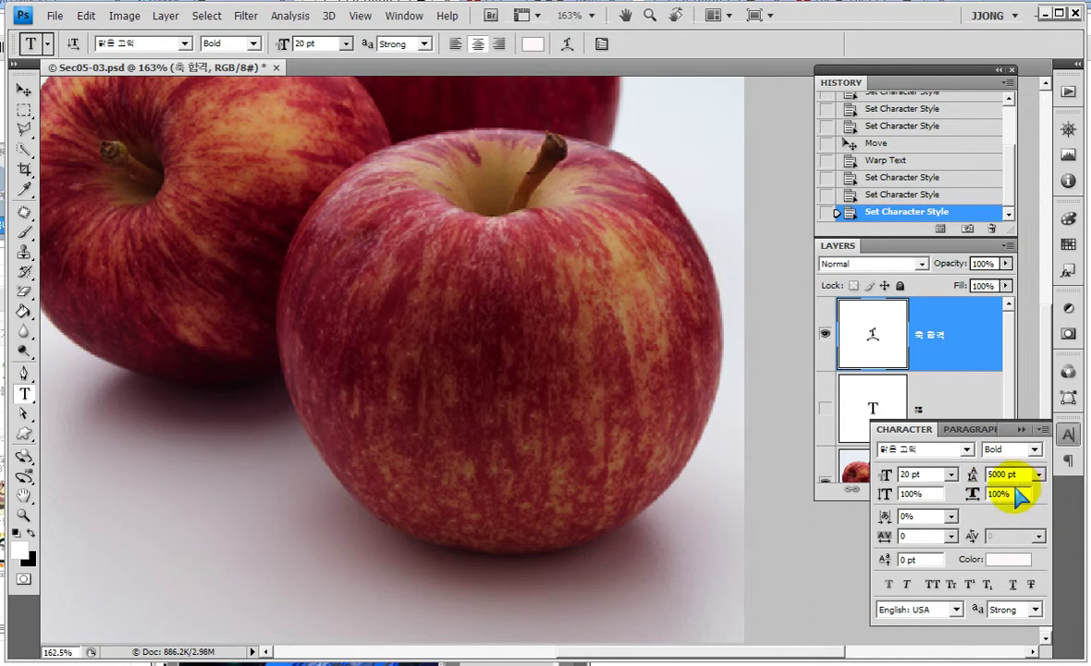
pyautogui.write('20')
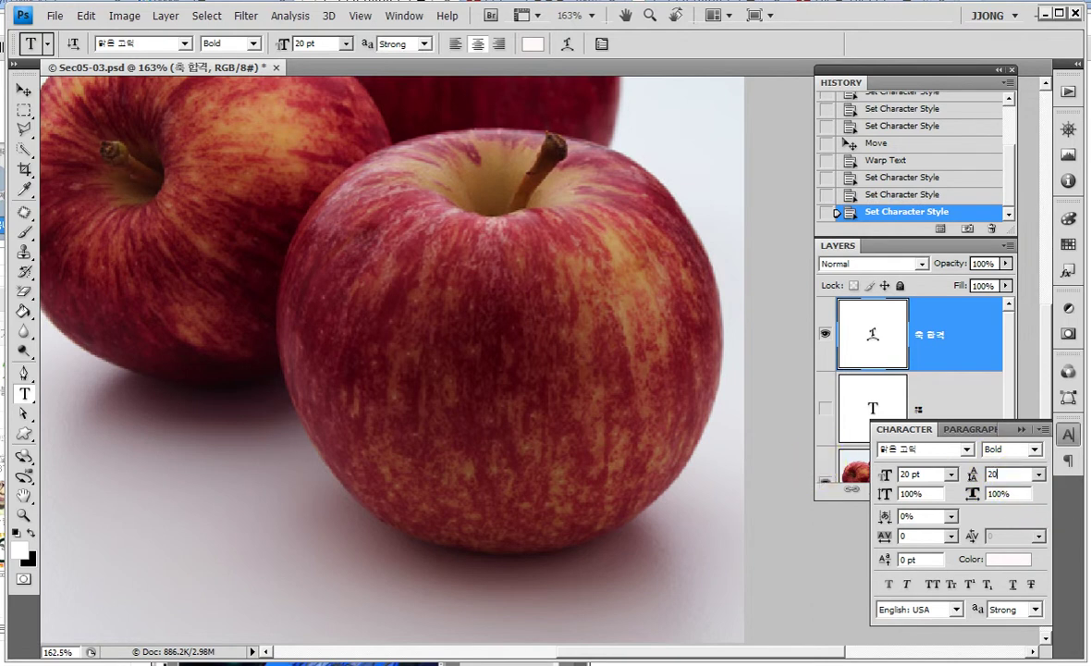
pyautogui.press('Return')
pyautogui.doubleClick(1010, 473)
pyautogui.write('22')
pyautogui.press('Return')
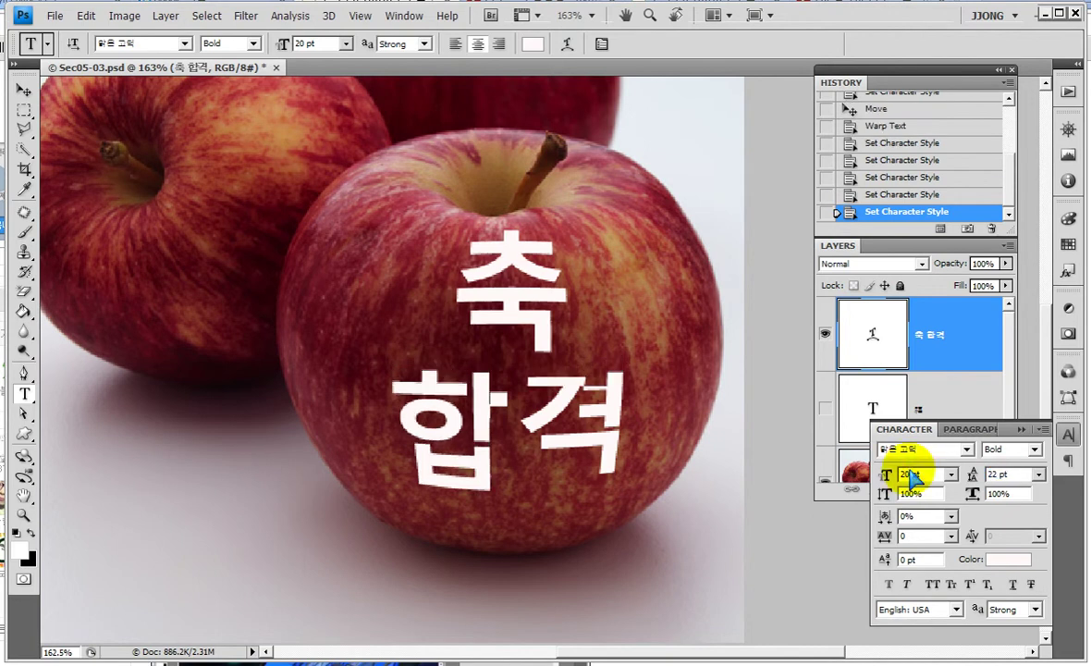
# Nudge the 축 합격 text slightly lower on the apple and collapse the Character panel.
pyautogui.click(24, 101)
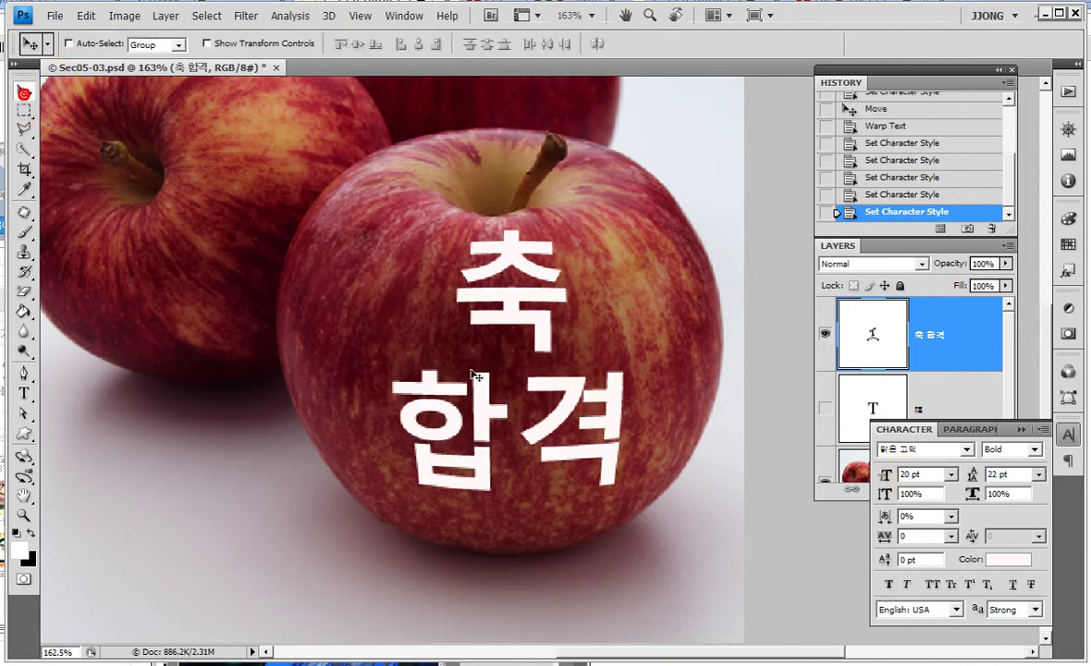
pyautogui.moveTo(524, 397); pyautogui.dragTo(525, 413)
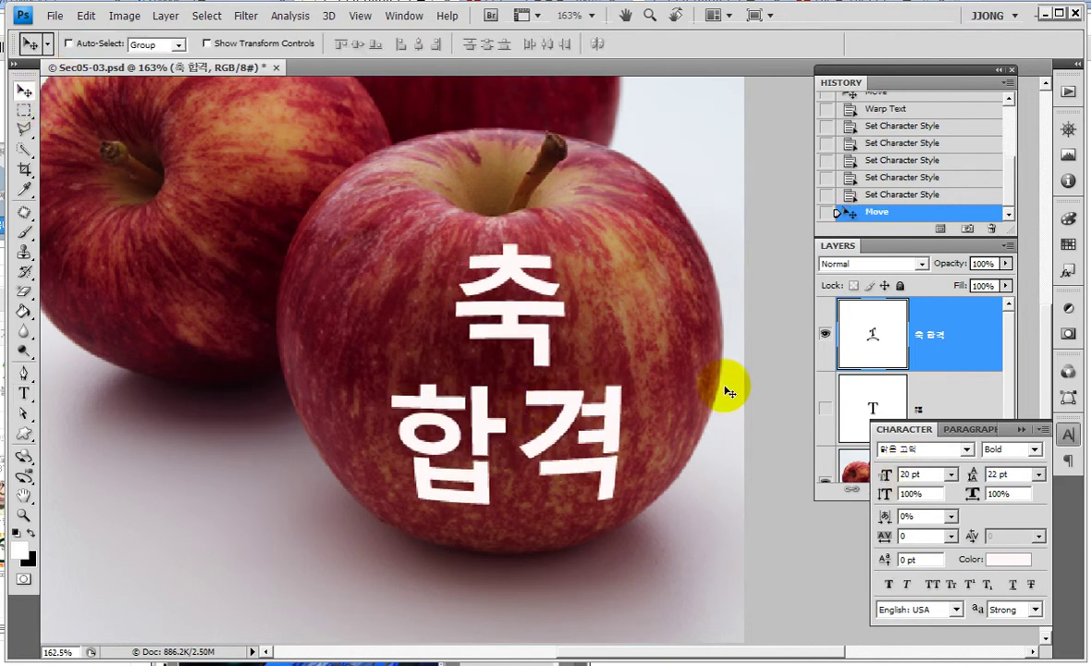
pyautogui.click(1022, 429)
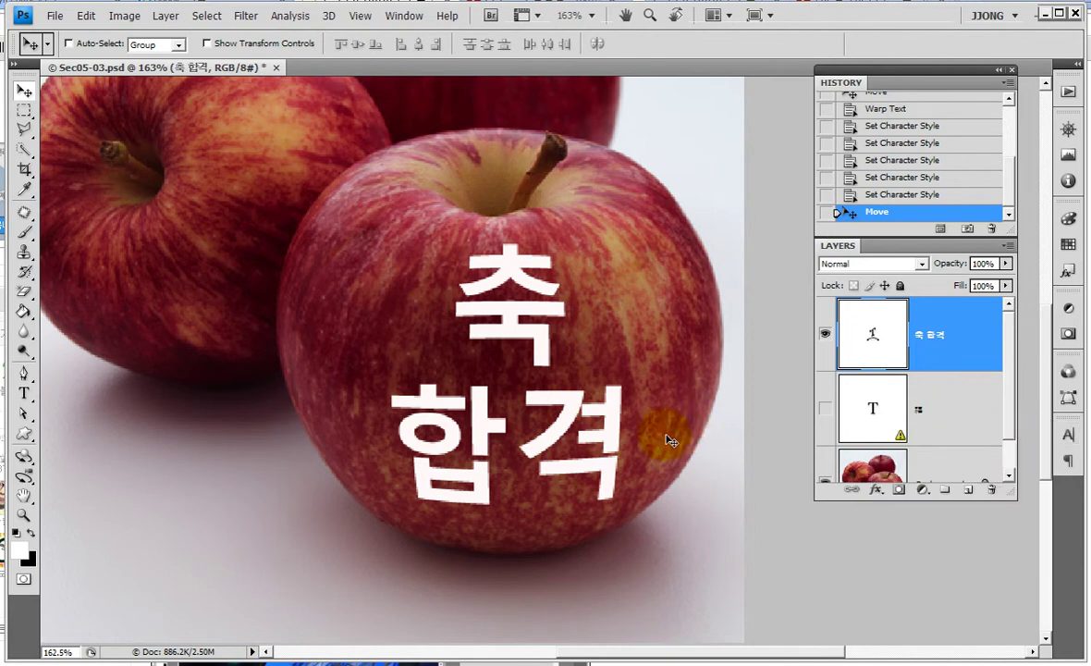
pyautogui.click(921, 263)
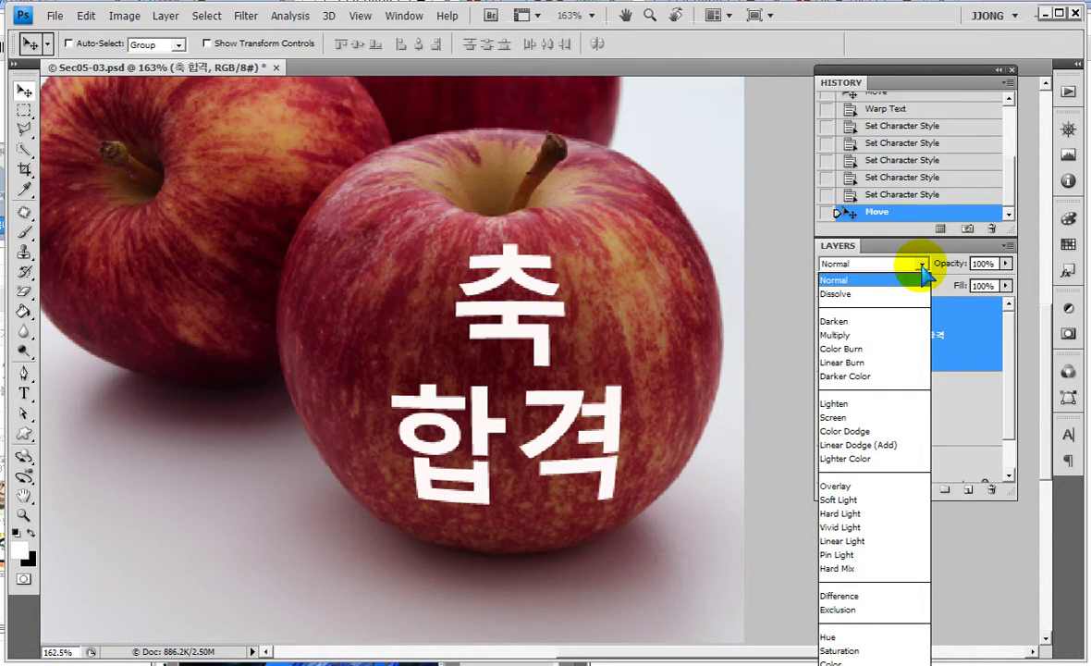
# Preview blending modes with the arrow keys and leave the text layer on Soft Light.
pyautogui.click(921, 264)
pyautogui.click(920, 262)
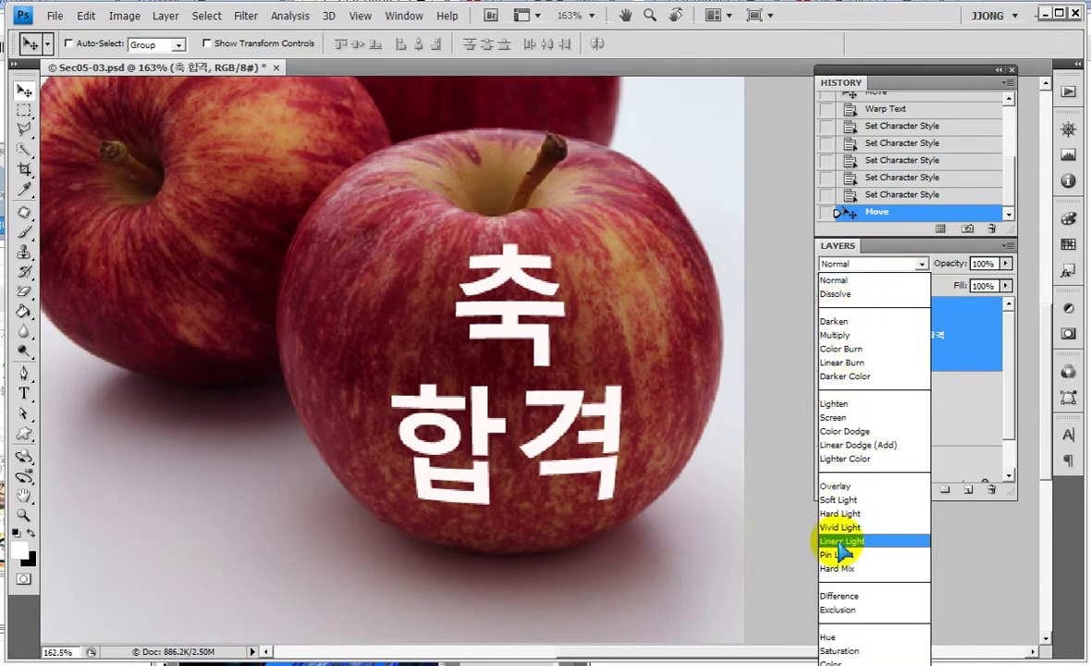
pyautogui.click(833, 280)
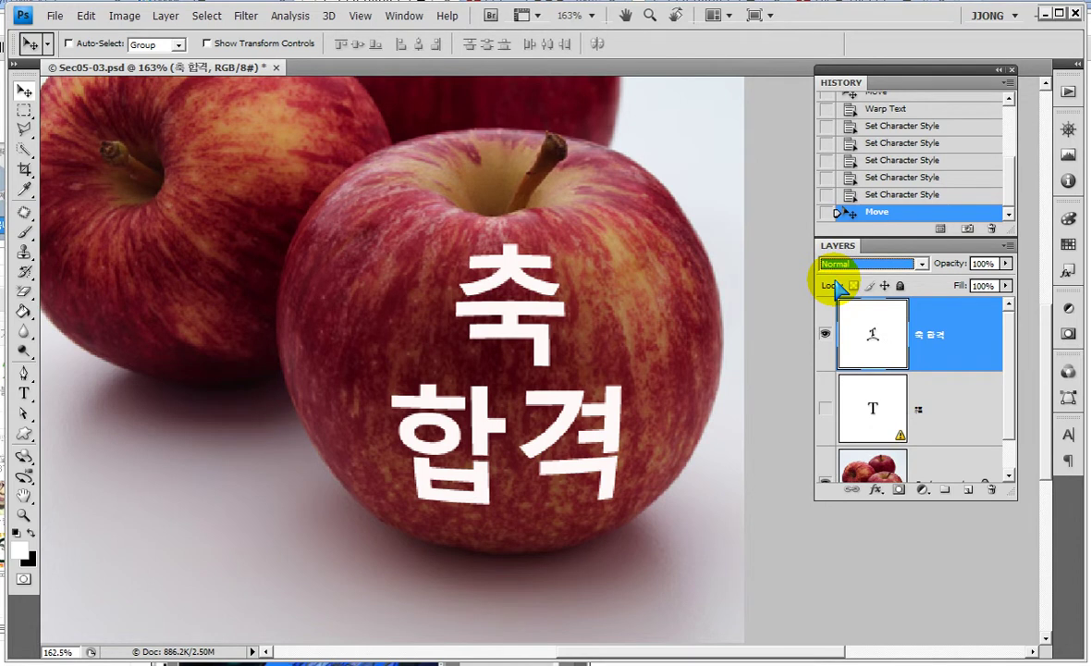
pyautogui.press('Down')
pyautogui.press('Down')
pyautogui.press('Down')
pyautogui.press('Down')
pyautogui.press('Down')
pyautogui.press('Down')
pyautogui.press('Down')
pyautogui.press('Down')
pyautogui.press('Down')
pyautogui.press('Down')
pyautogui.press('Down')
pyautogui.press('Down')
pyautogui.press('Down')
pyautogui.press('Up')
pyautogui.press('Up')
pyautogui.press('Down')
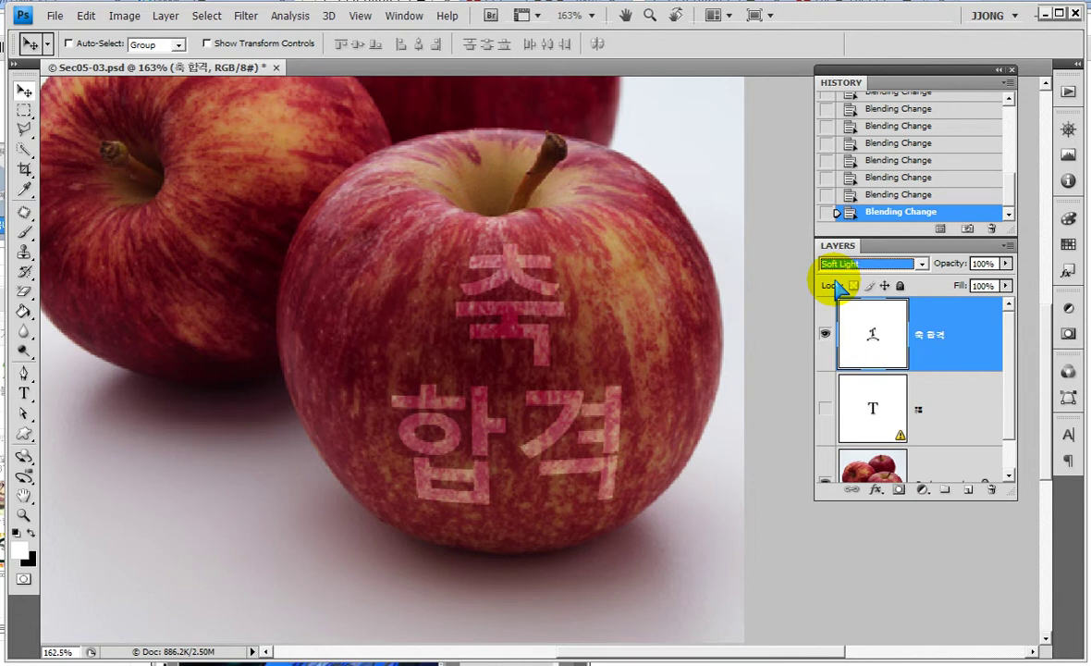
pyautogui.click(944, 359)
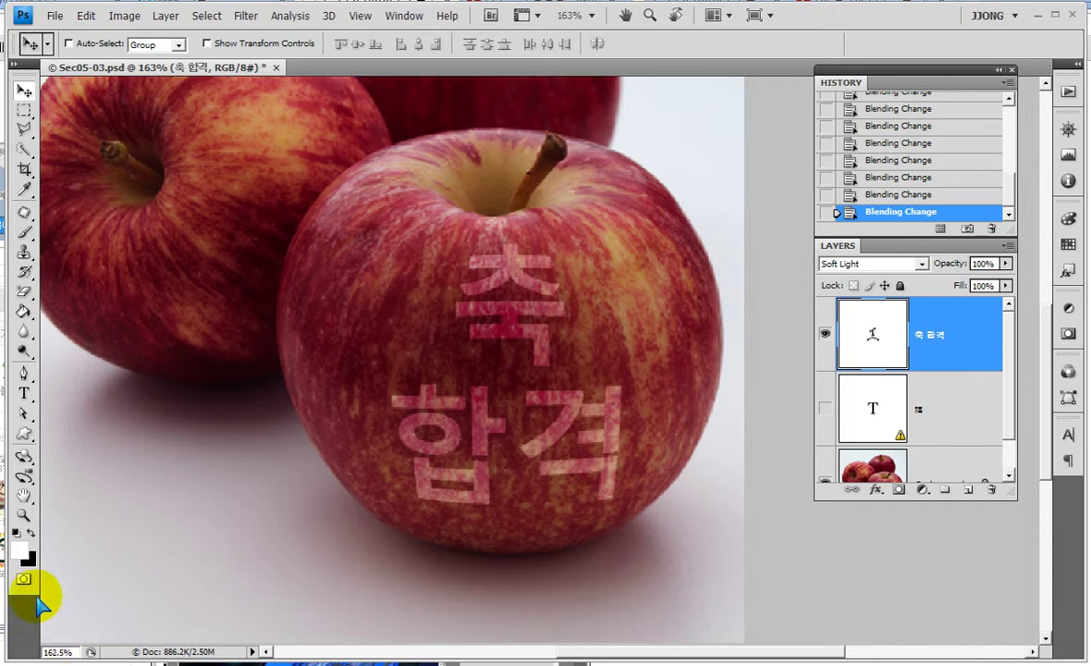
# Zoom to about 412% on the lettering and confirm Soft Light stays selected.
pyautogui.click(22, 511)
pyautogui.moveTo(438, 263); pyautogui.dragTo(500, 263)
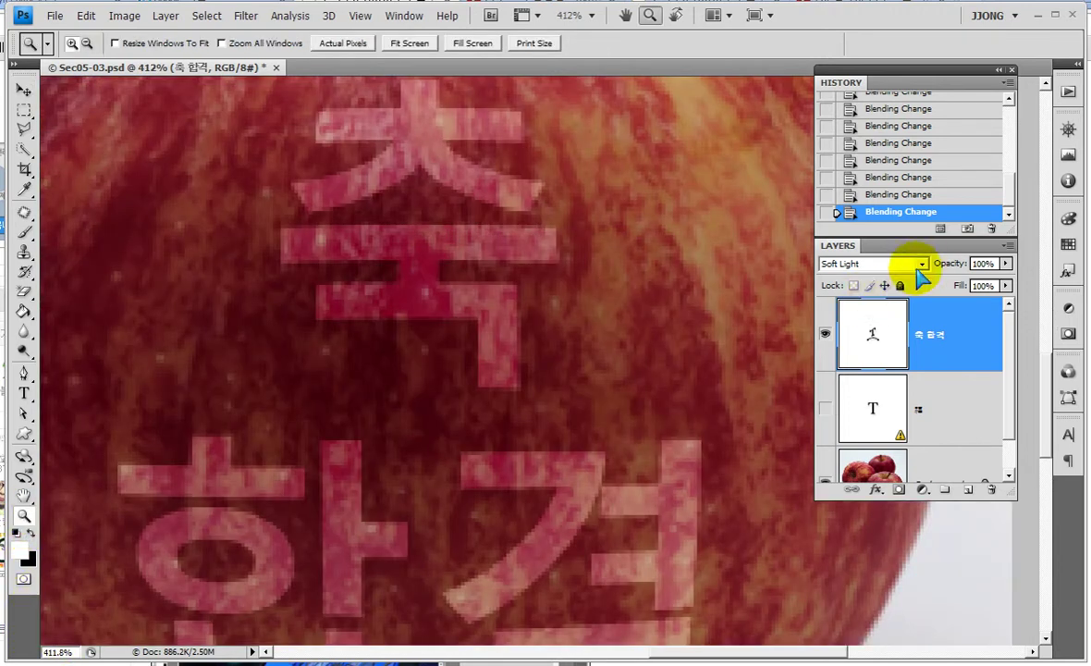
pyautogui.click(920, 264)
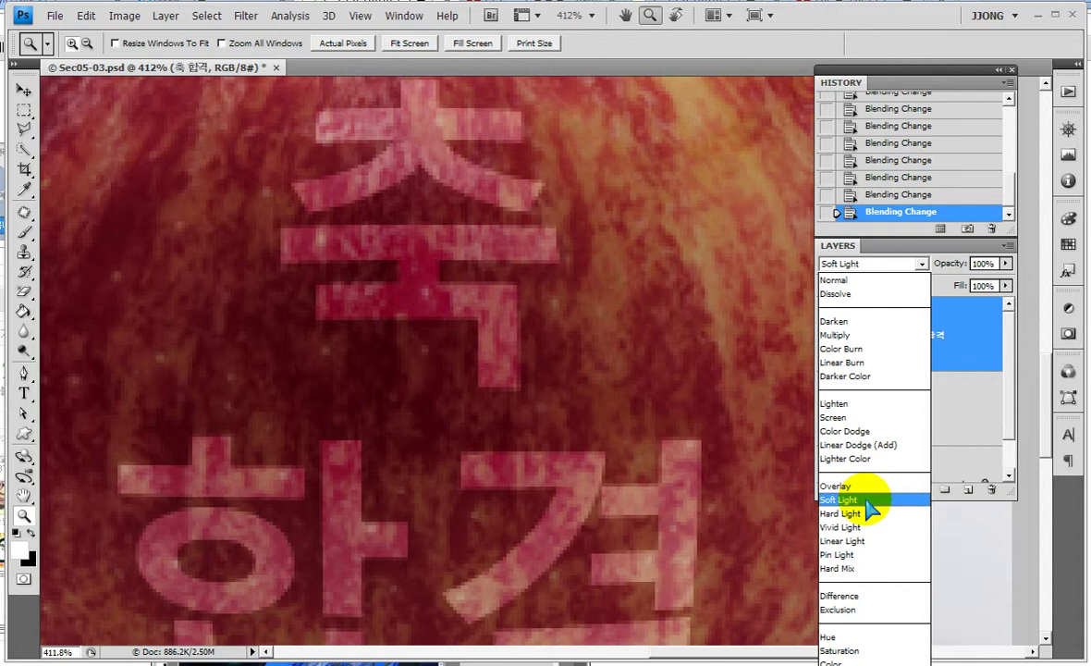
pyautogui.click(867, 500)
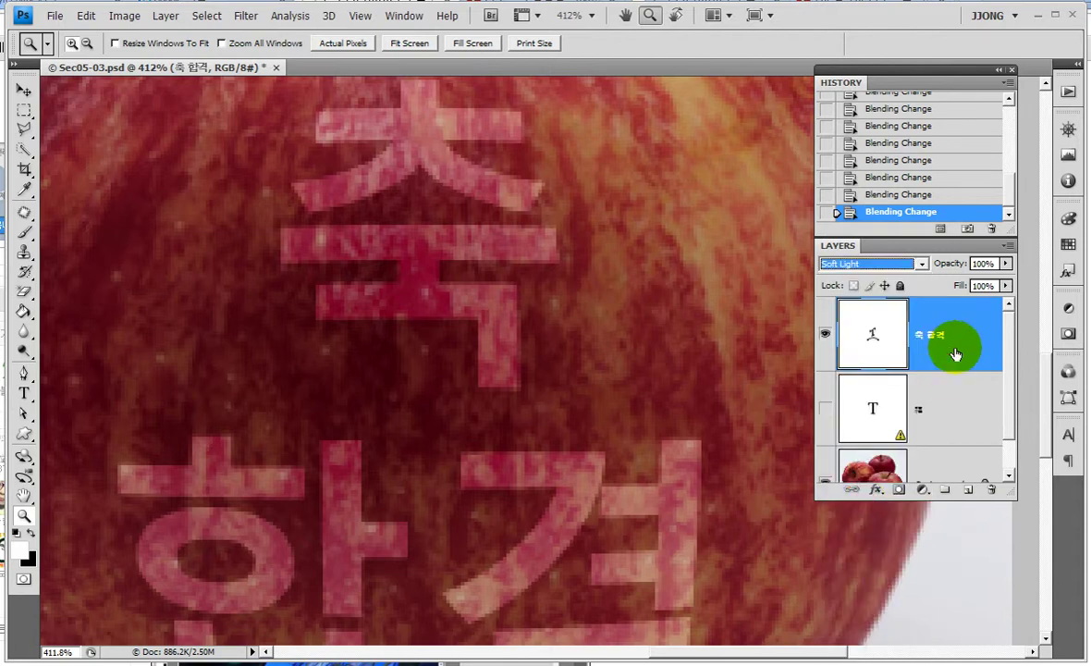